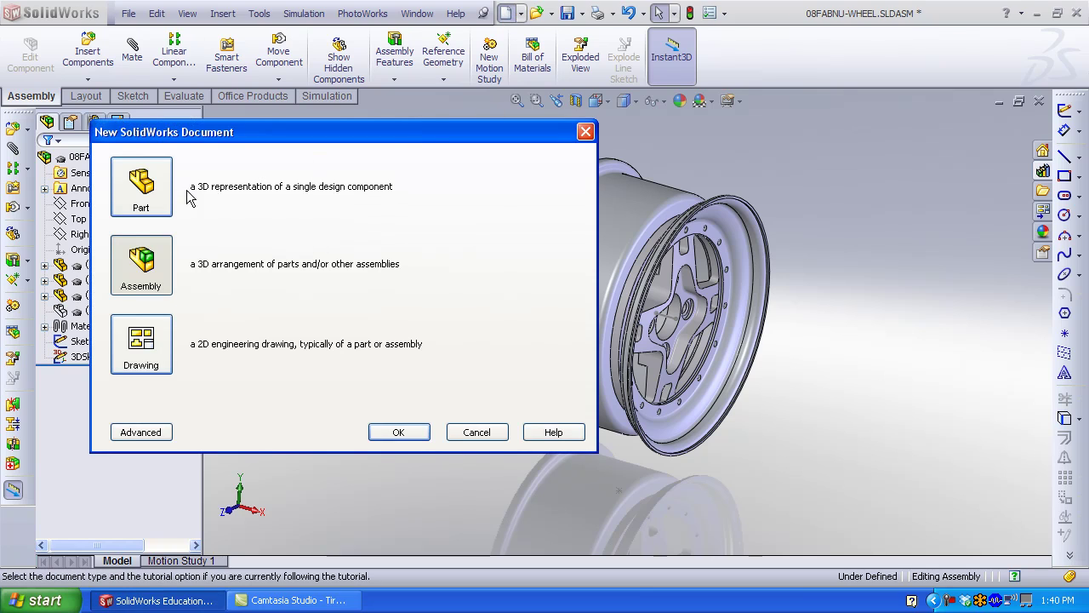
Create a new assembly and place the open part 07FPSUS-RIM_INNER at its origin
click(393, 433)
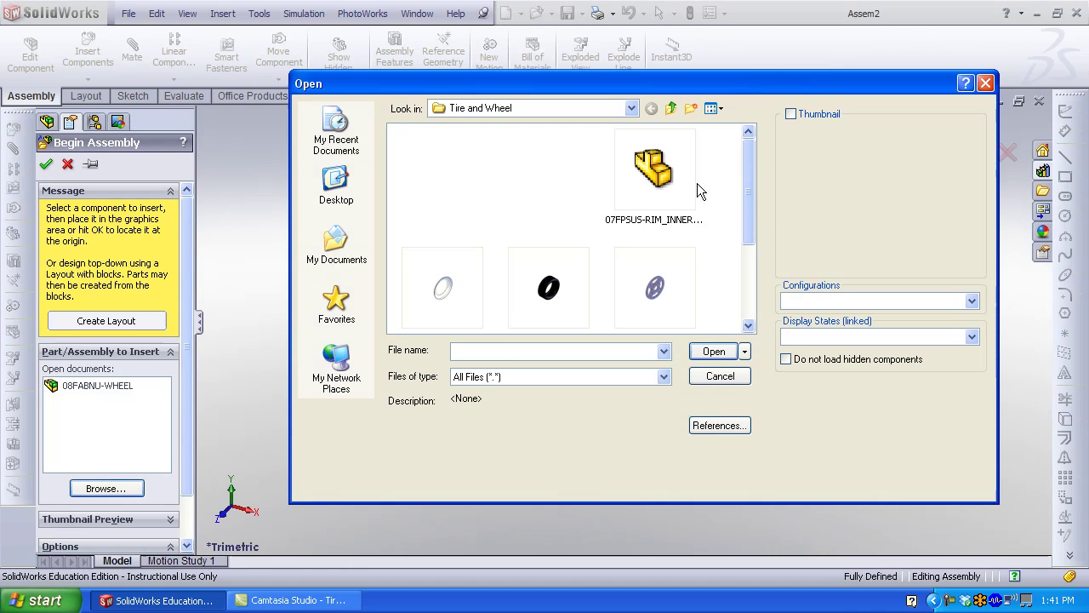
double_click(655, 175)
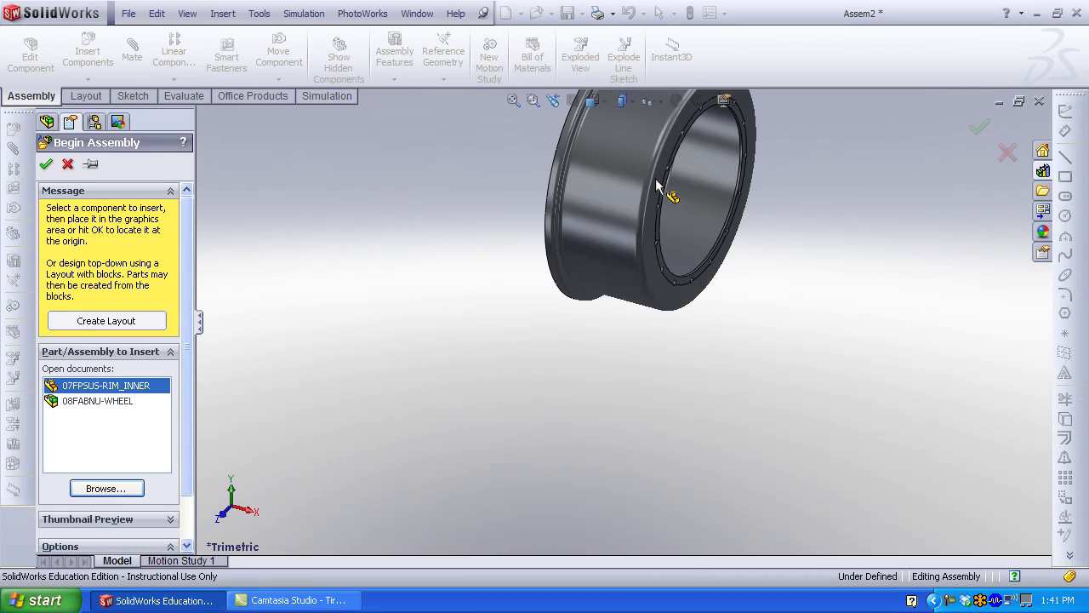
click(45, 165)
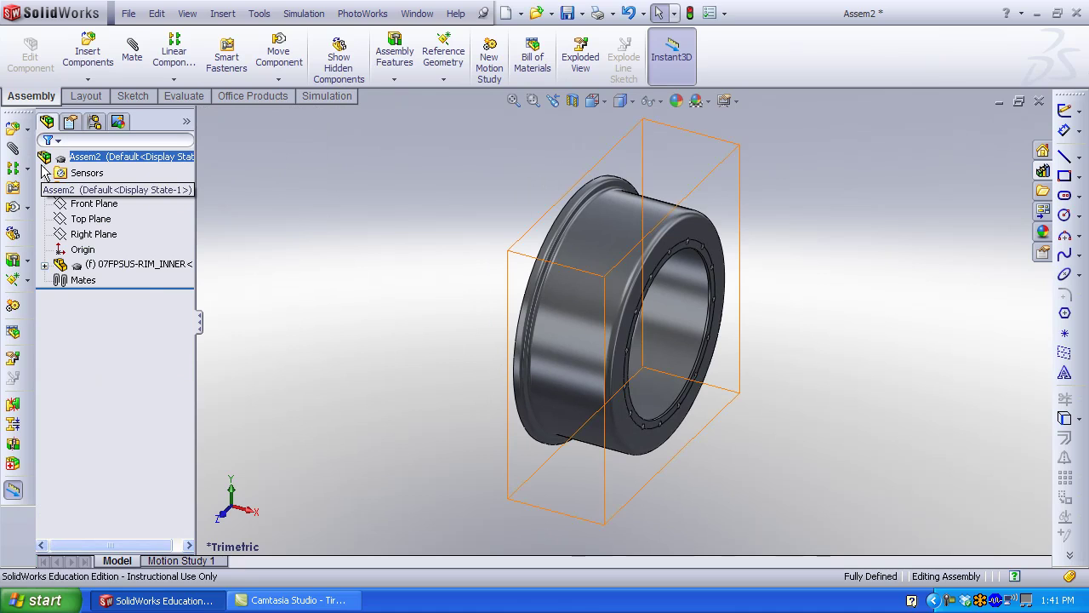
Float the 07FPSUS-RIM_INNER component so it is no longer fixed in the assembly
click(139, 265)
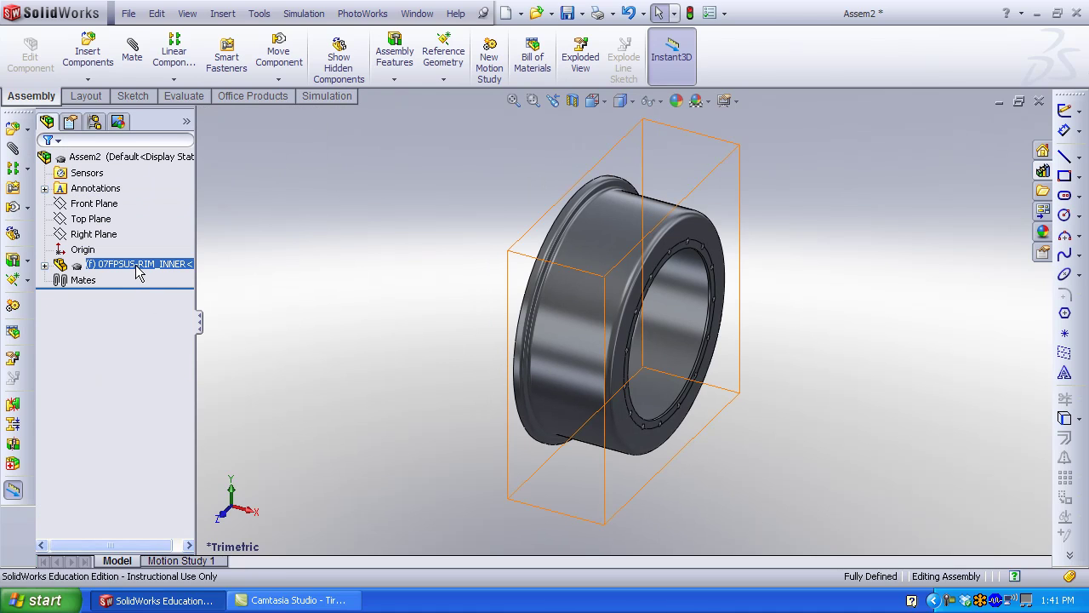
right_click(141, 266)
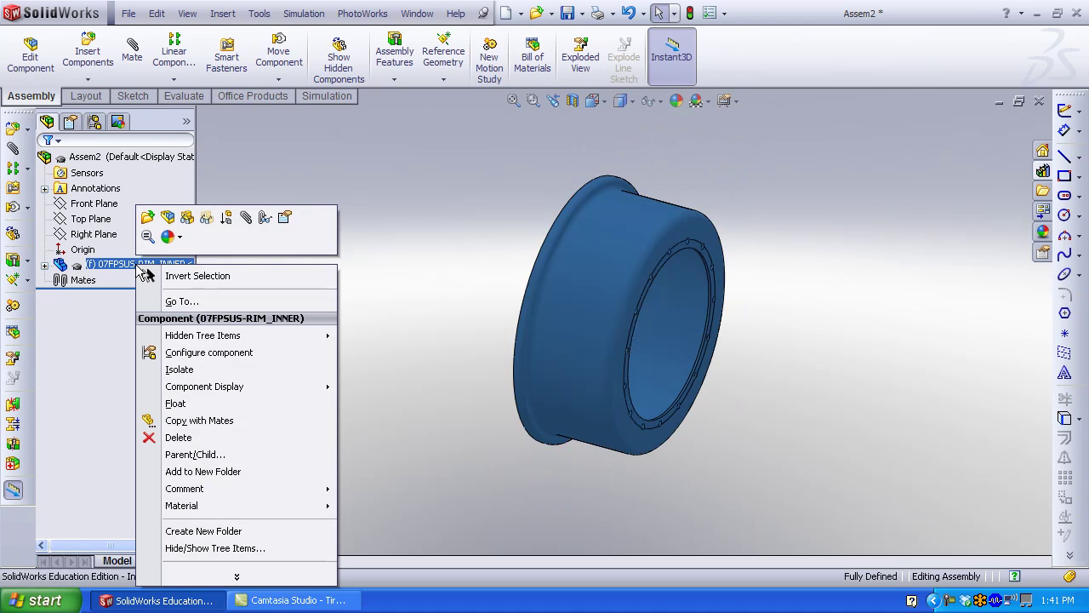
click(176, 404)
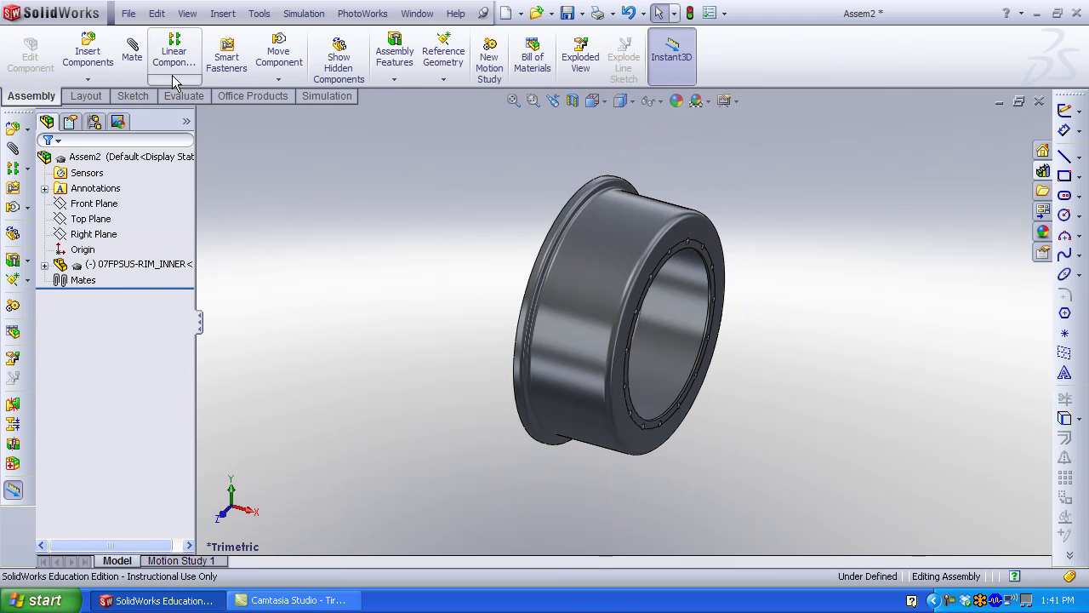
Rotate the inner rim component by Delta XYZ, with 90° about Y and 0° about X and Z
click(278, 79)
click(292, 113)
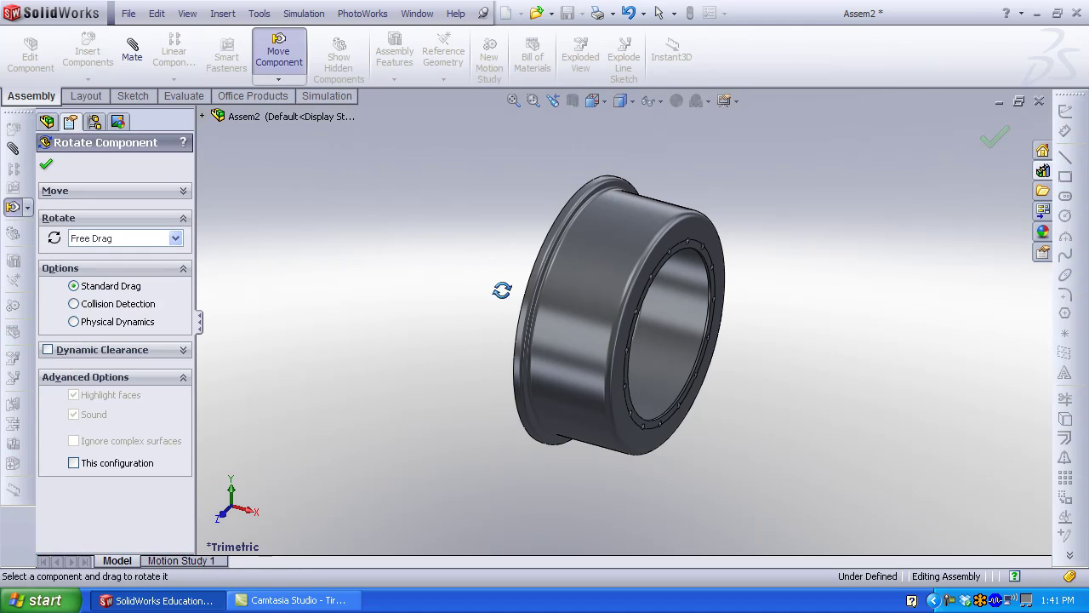
drag(577, 317, 553, 313)
click(178, 240)
click(148, 273)
click(137, 285)
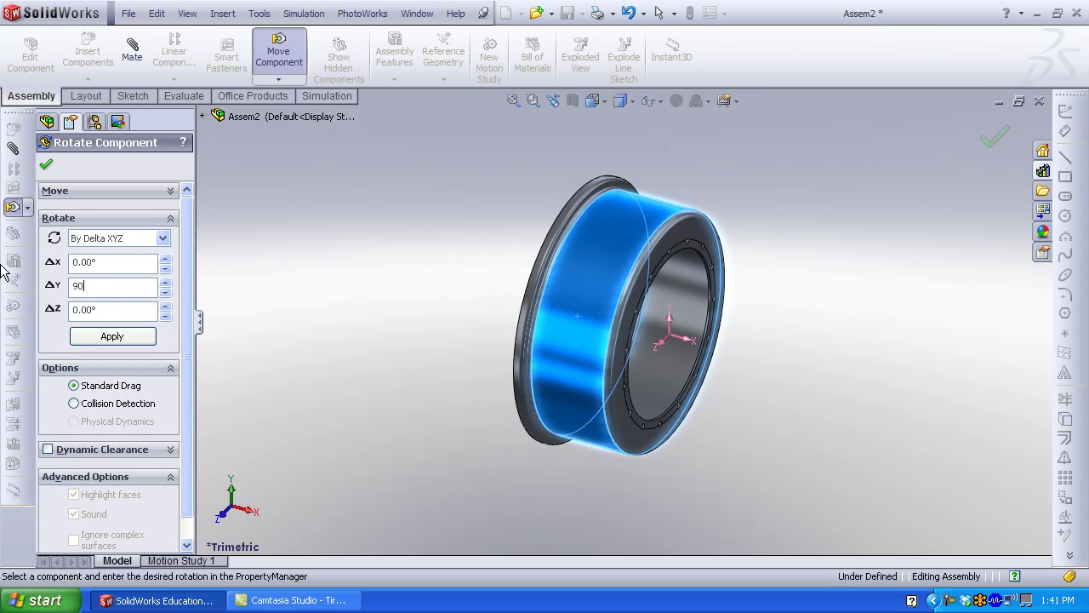
click(93, 342)
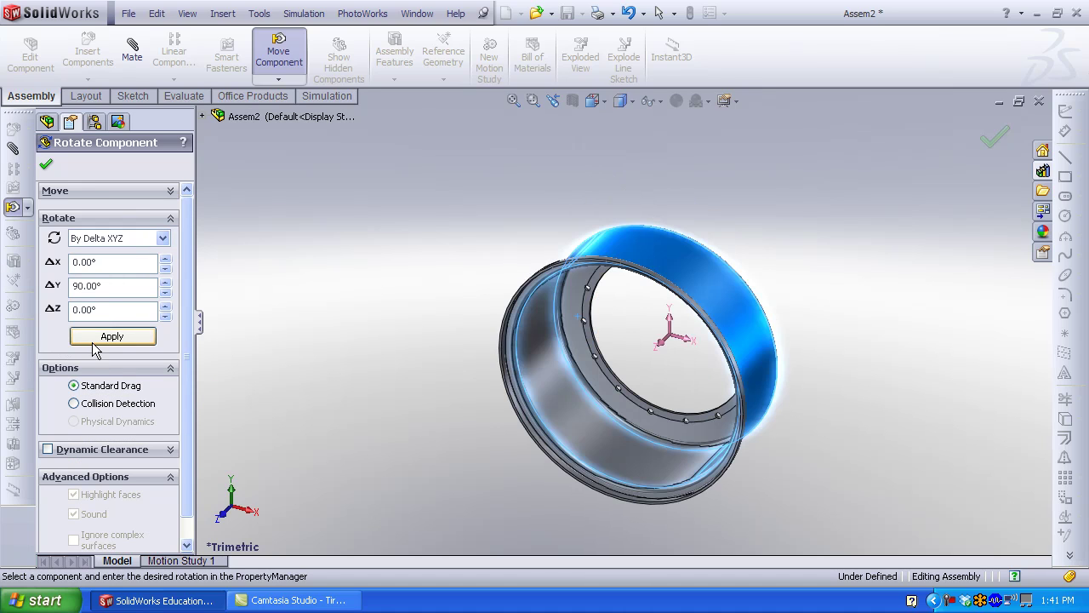
click(47, 164)
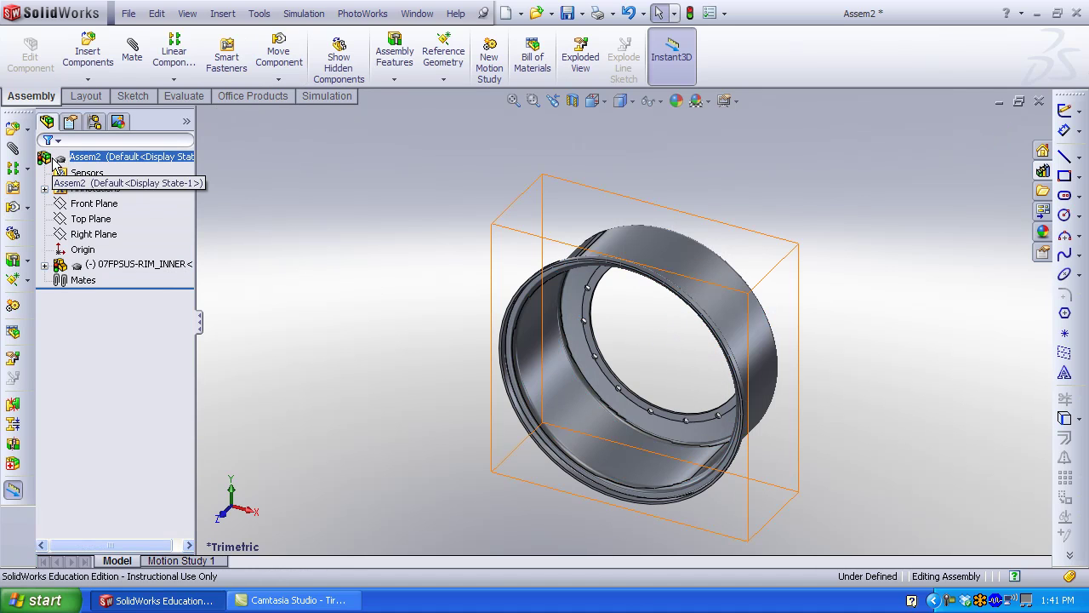
click(121, 268)
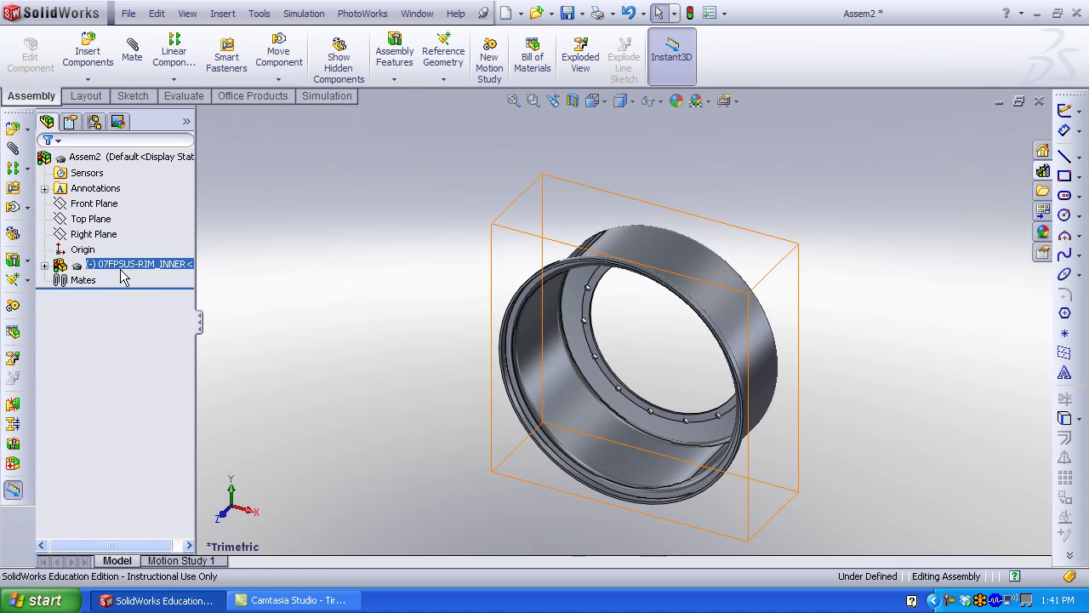
key(Escape)
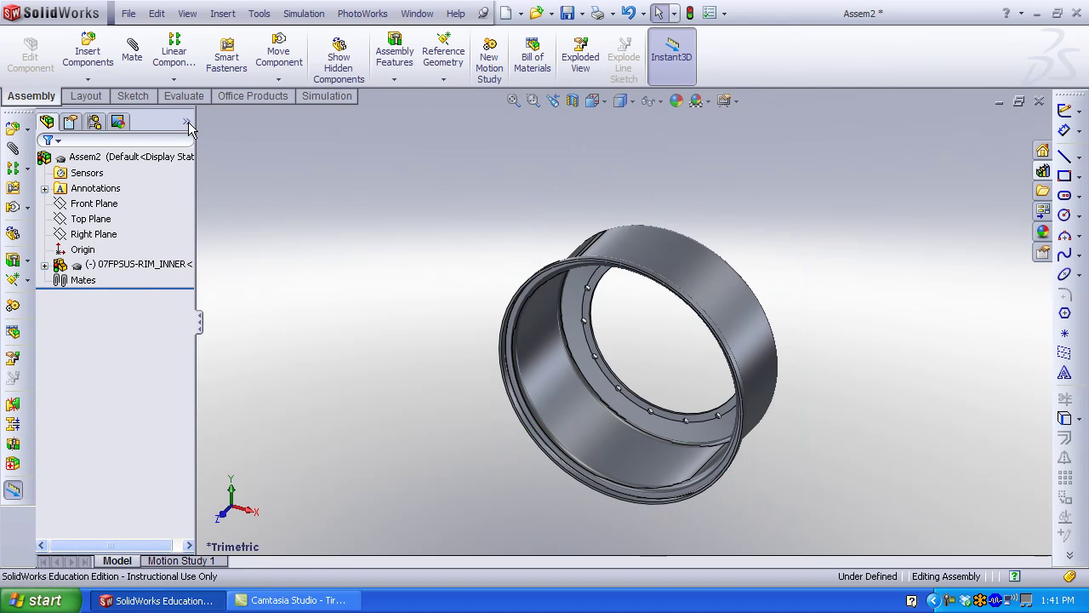
click(94, 235)
click(137, 264)
key(Escape)
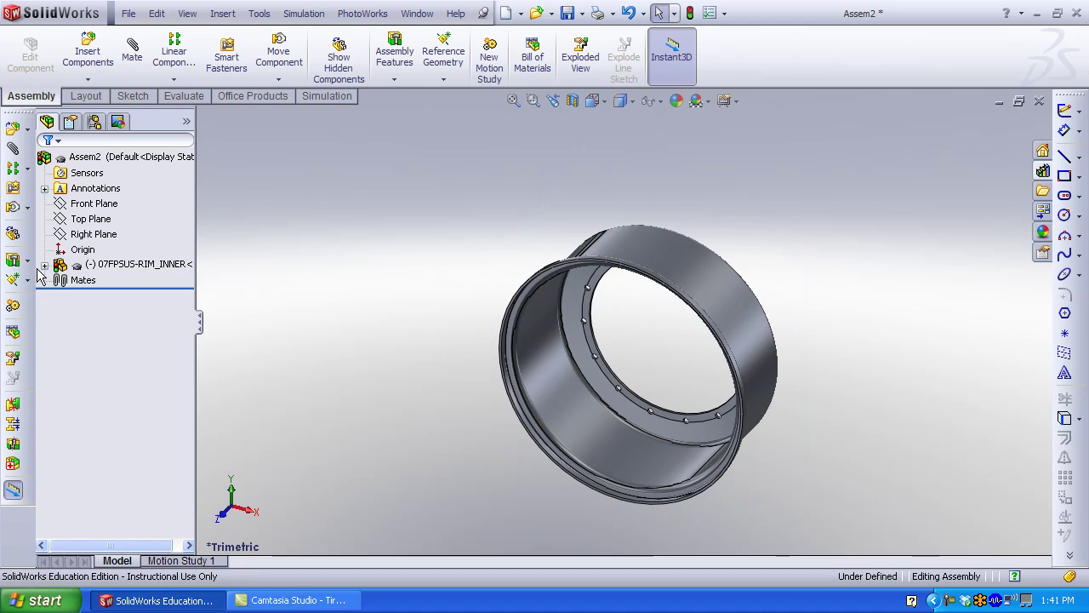
Add a coincident mate between the assembly's Front Plane and the inner rim's Right Plane
click(44, 264)
click(85, 218)
click(83, 205)
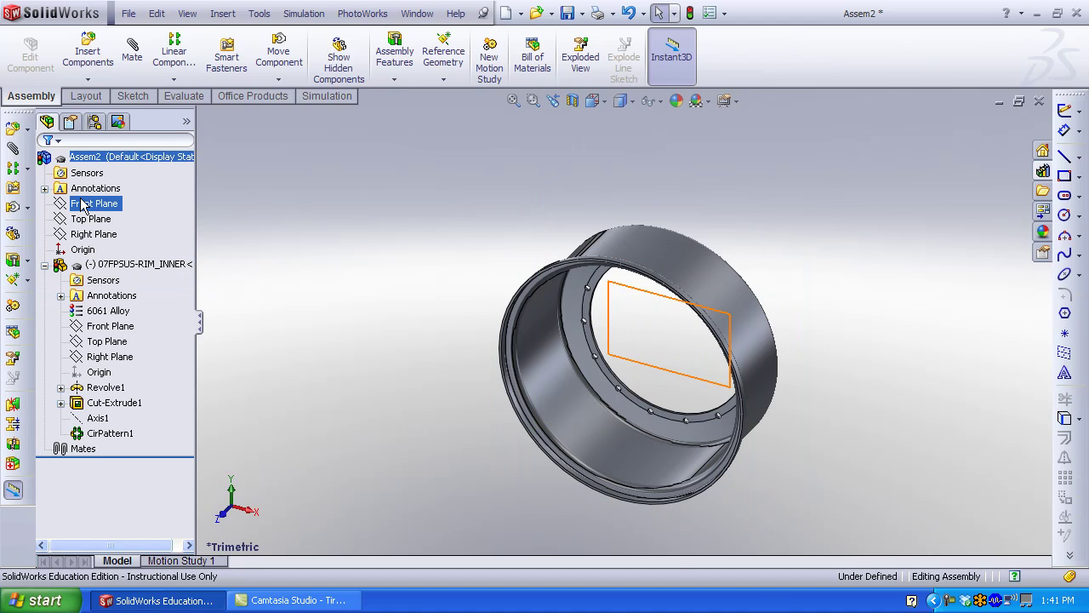
ctrl+click(109, 326)
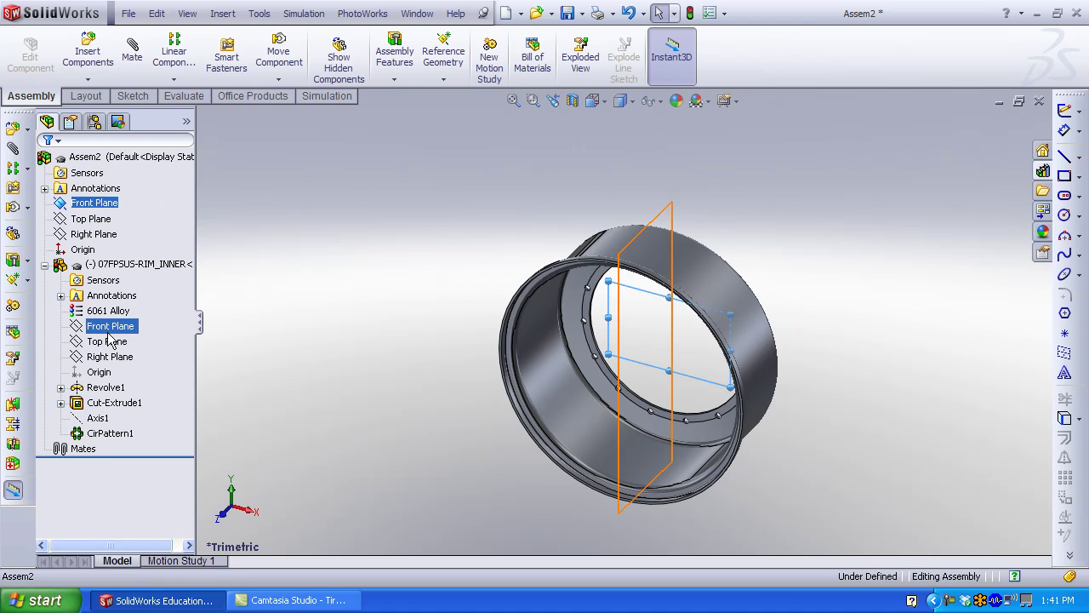
click(109, 340)
click(108, 357)
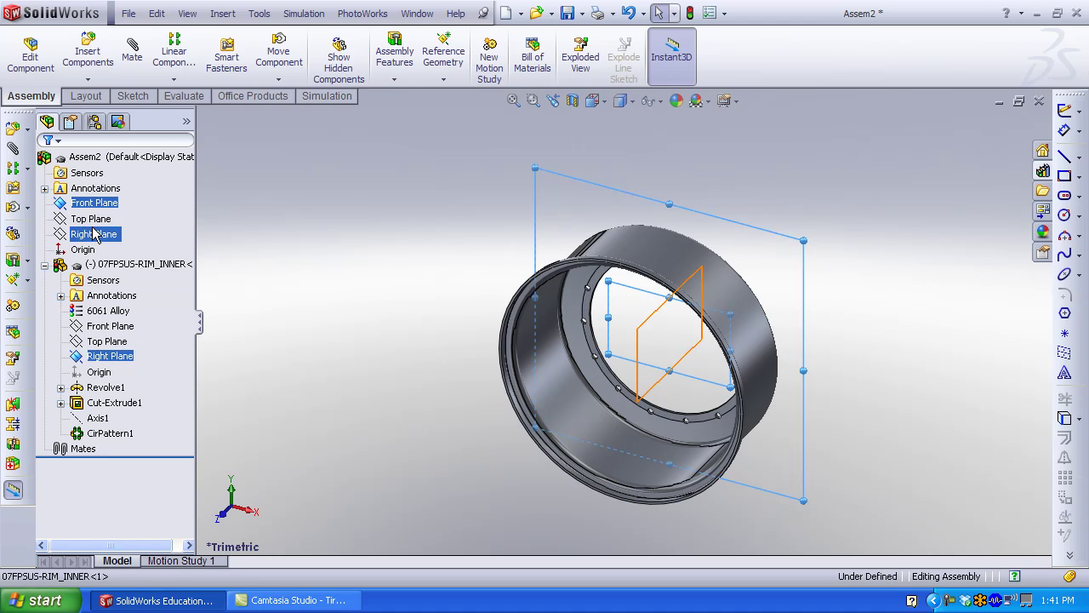
right_click(95, 204)
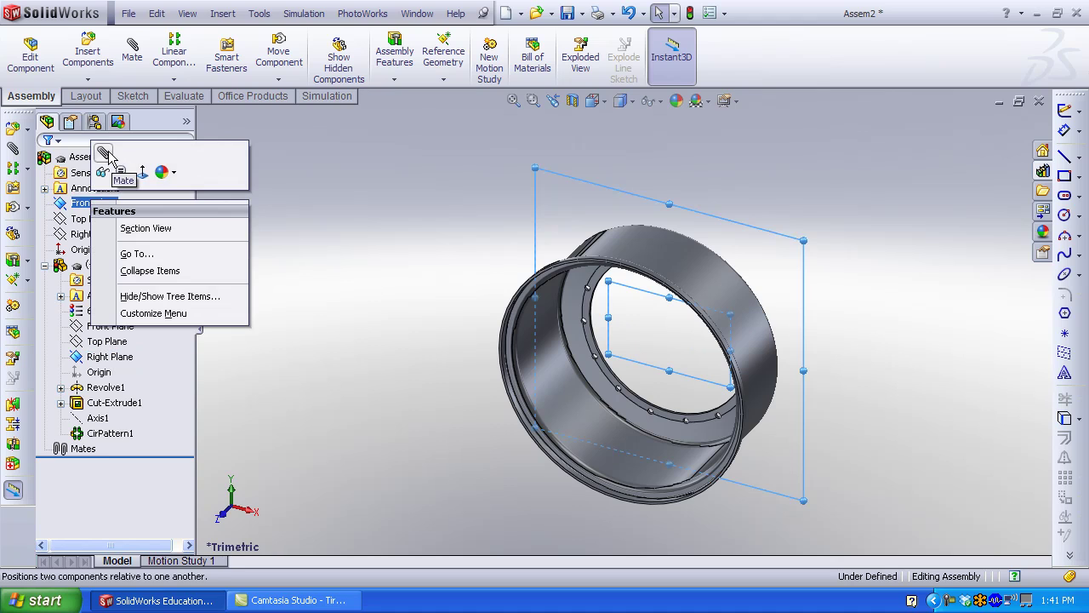
click(104, 153)
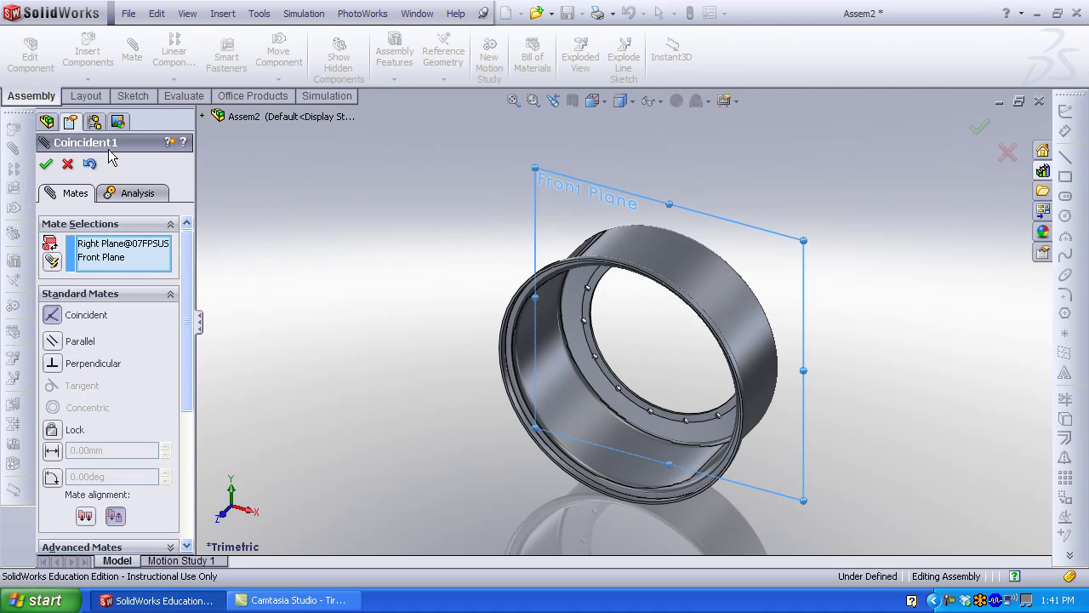
click(46, 165)
Add a coincident mate between the assembly's Top Plane and the inner rim's Top Plane
click(203, 116)
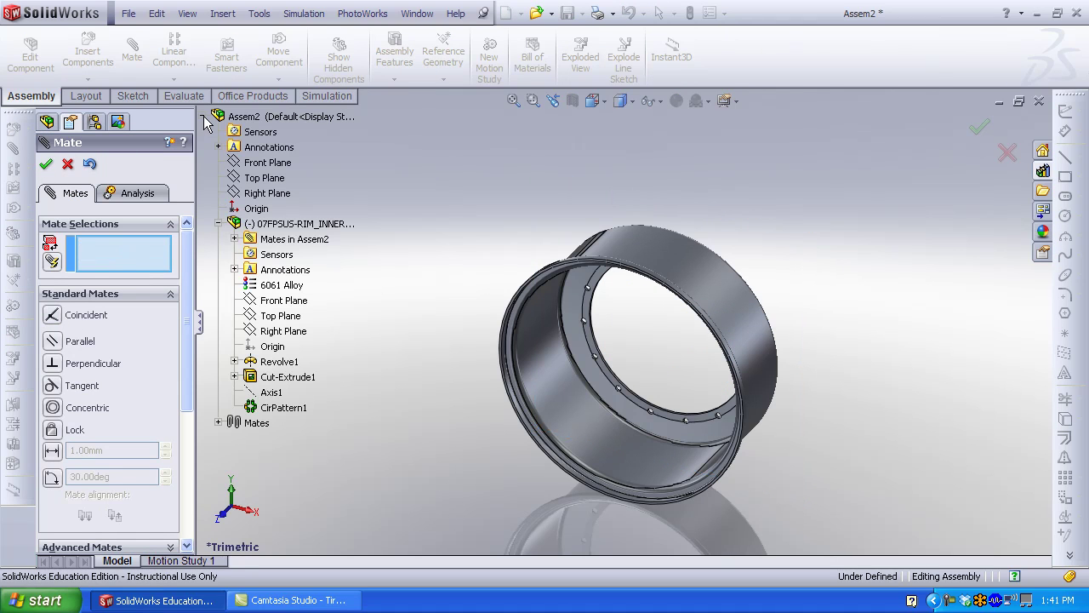
click(246, 179)
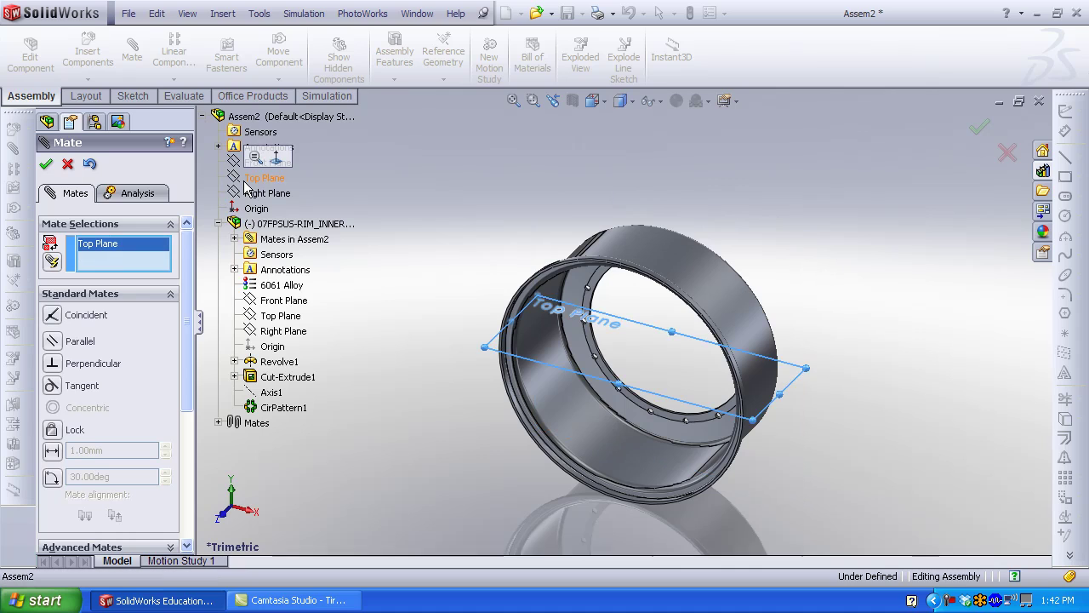
click(275, 319)
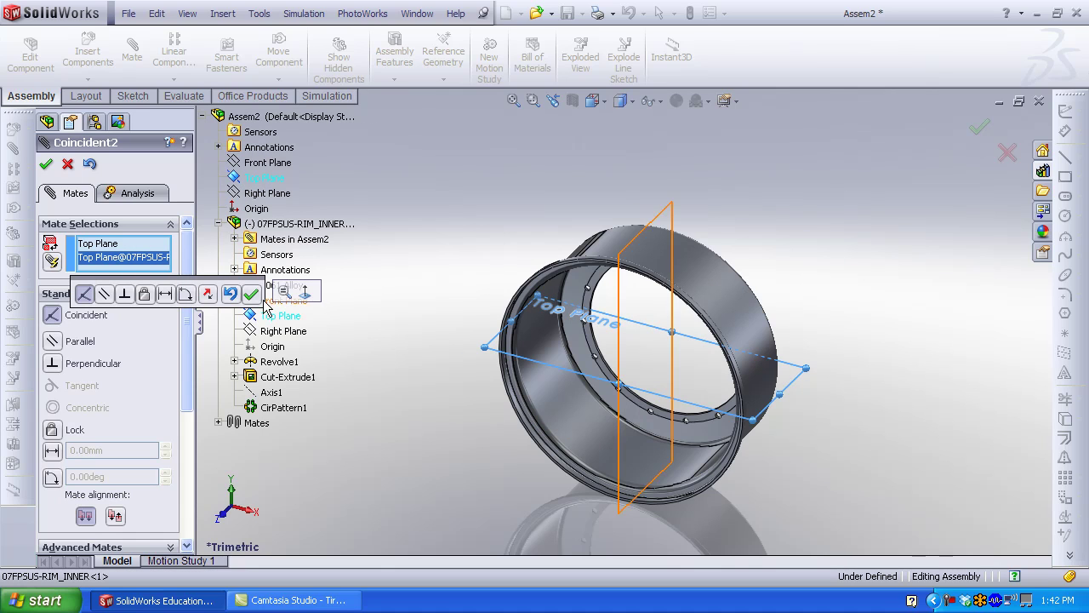
click(252, 295)
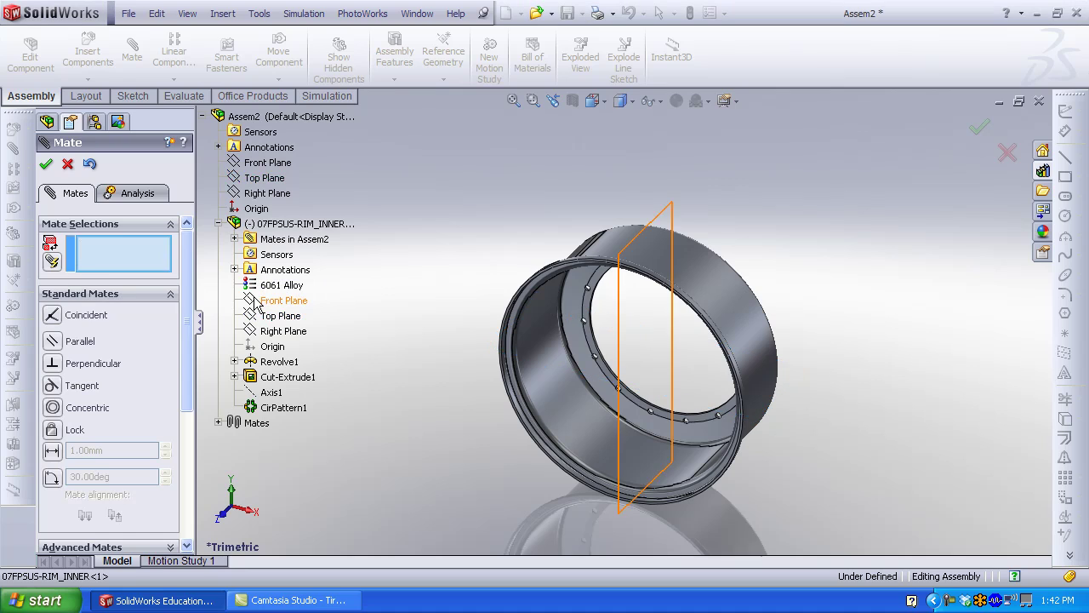
Add a coincident mate between the assembly's Right Plane and the inner rim's Front Plane, and finish mating
click(257, 193)
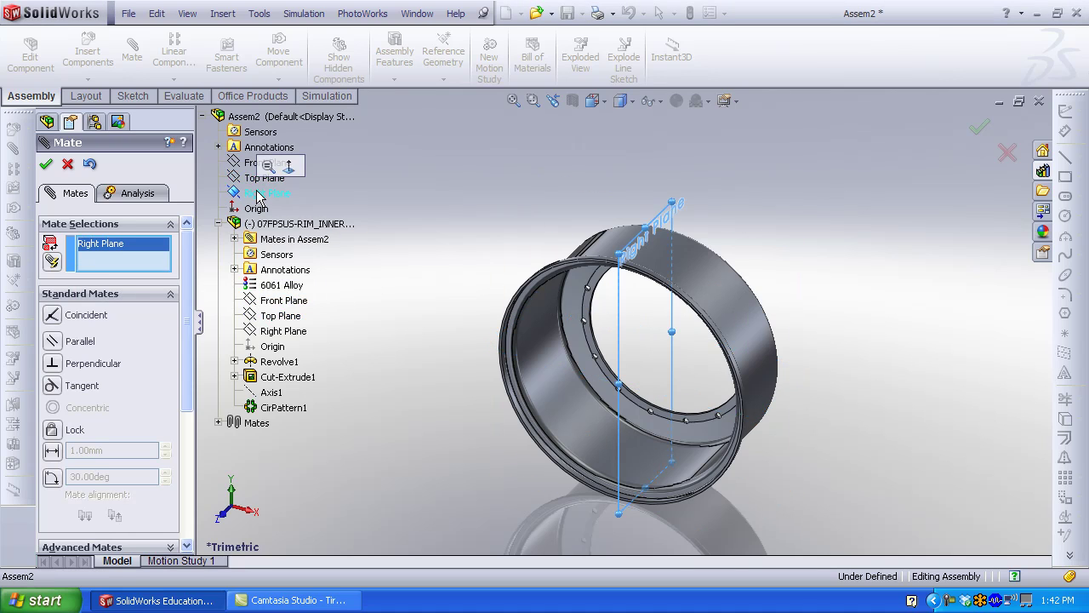
click(288, 305)
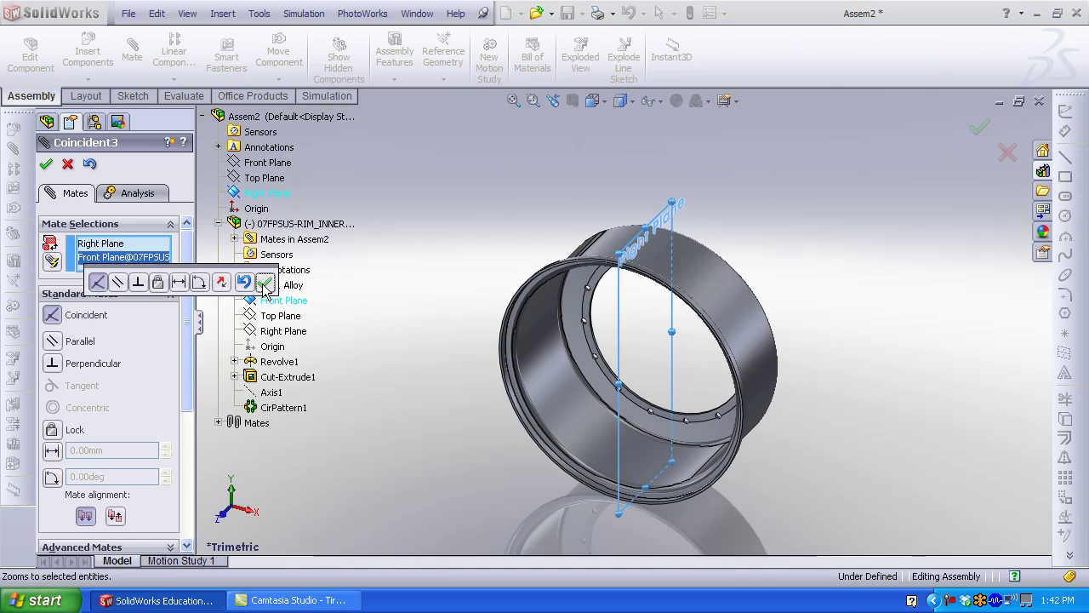
click(45, 166)
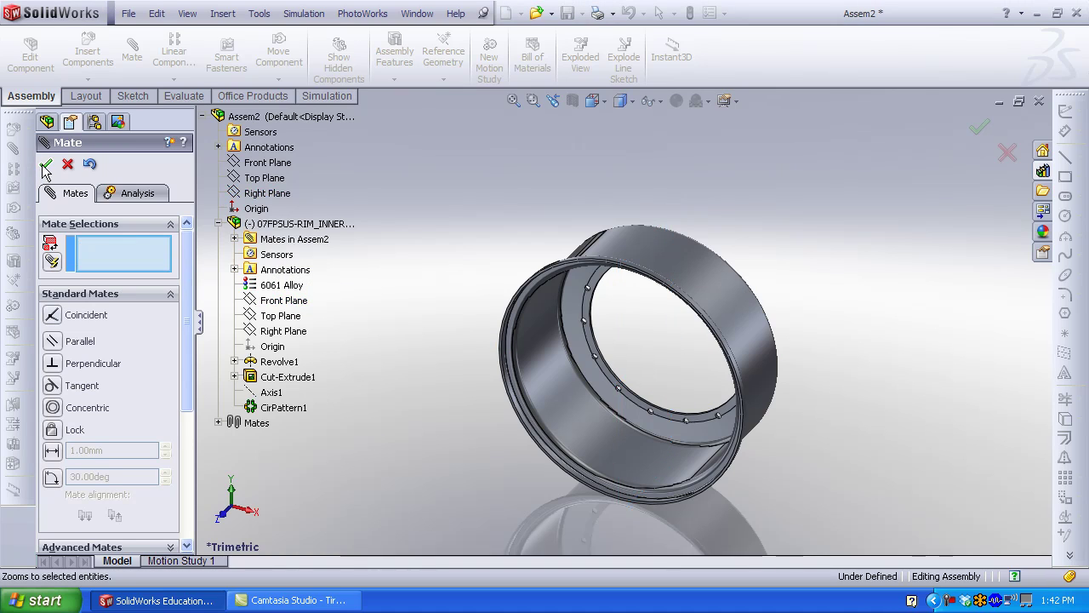
click(45, 166)
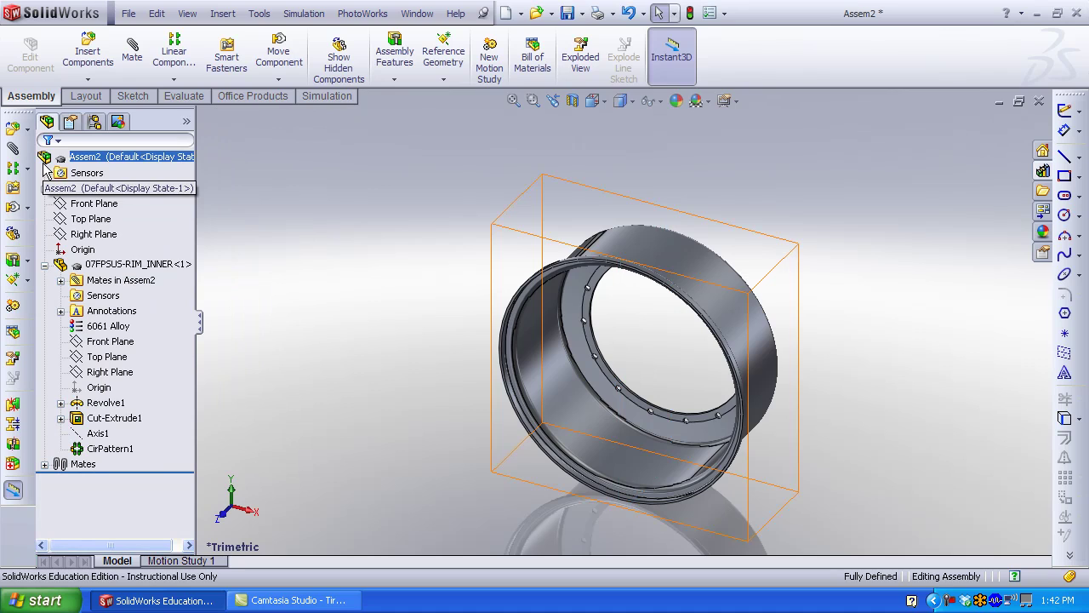
Create a two-plane reference axis from the assembly's Top Plane and Right Plane and name it Wheel
click(112, 264)
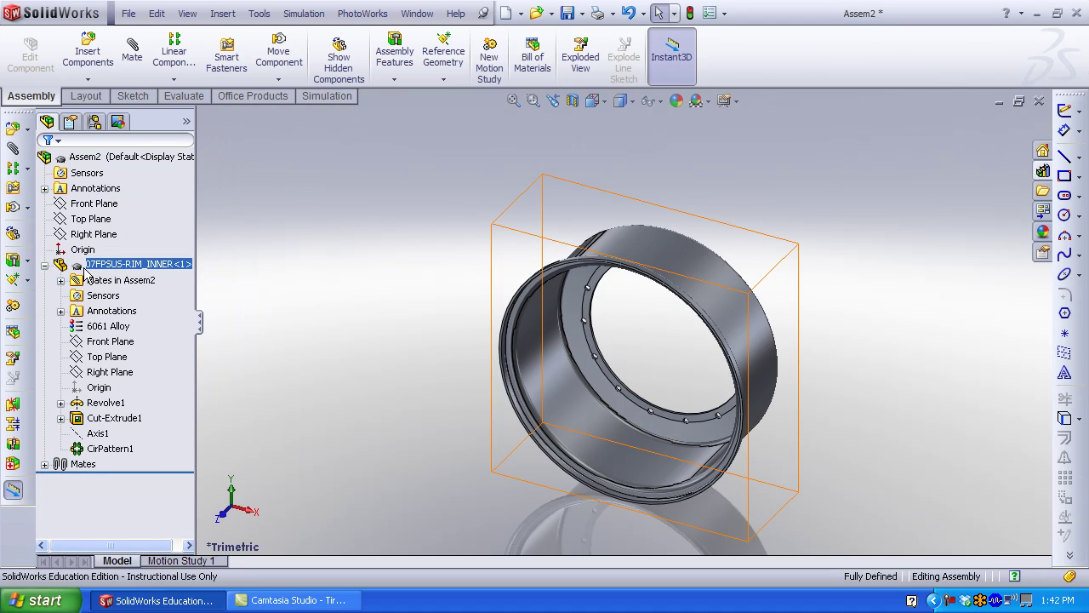
click(444, 56)
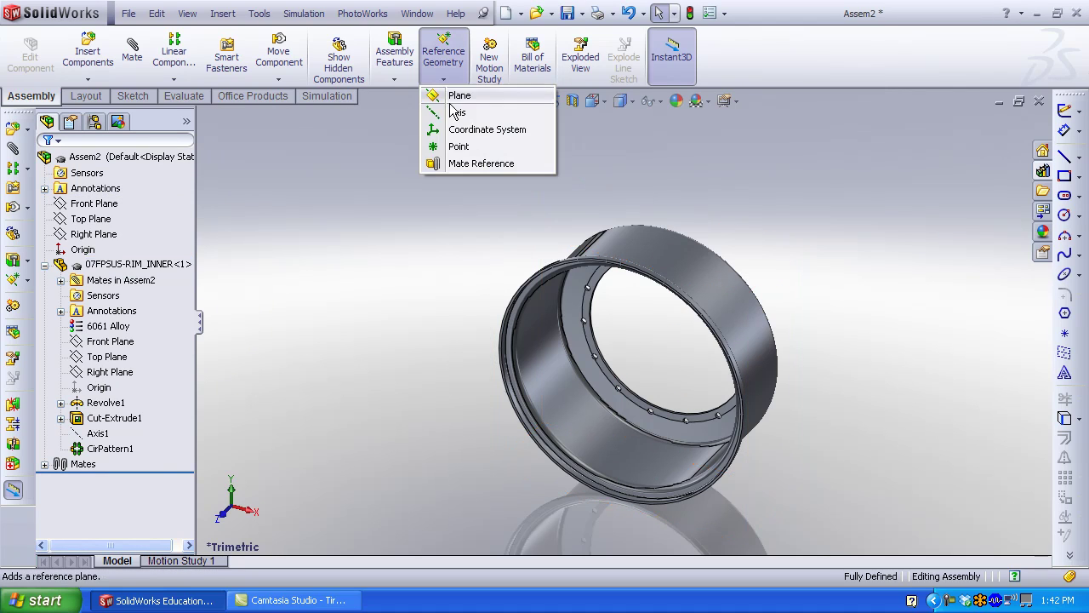
click(449, 108)
click(262, 179)
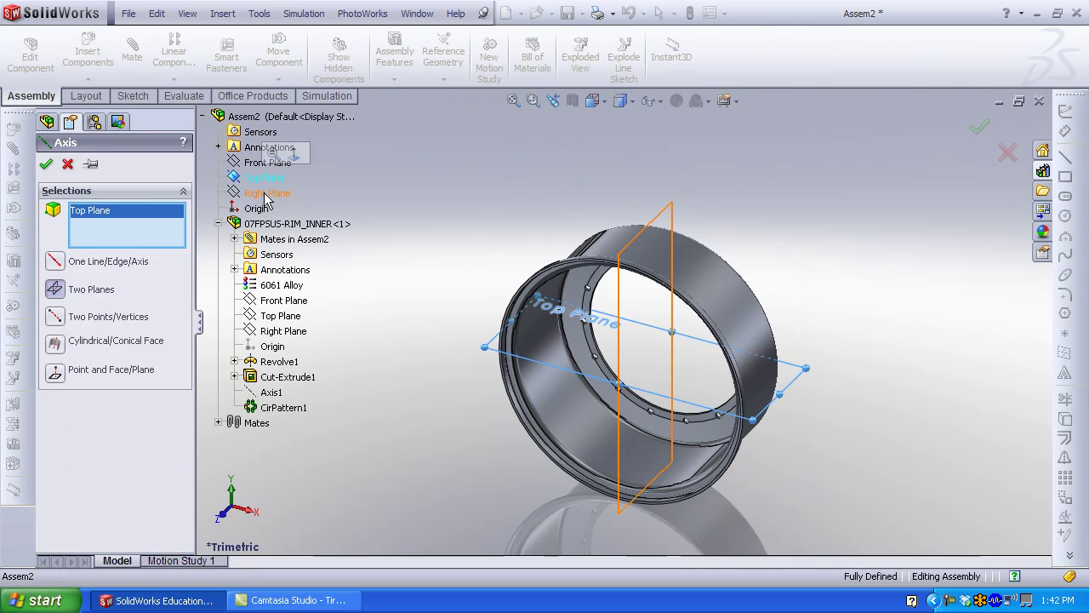
click(266, 193)
click(43, 167)
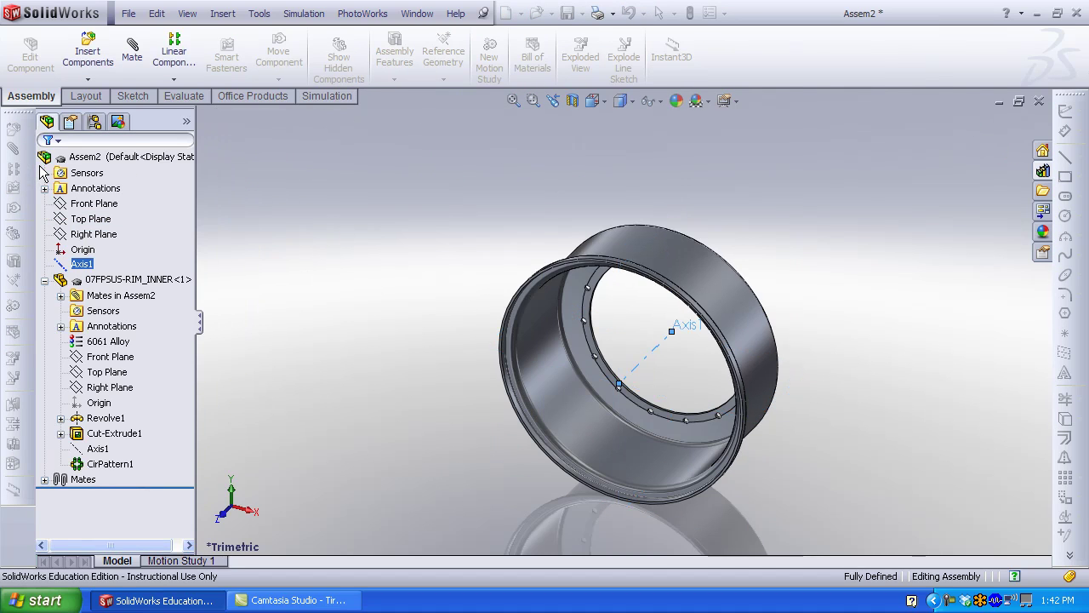
click(83, 264)
text(Wheel)
key(Return)
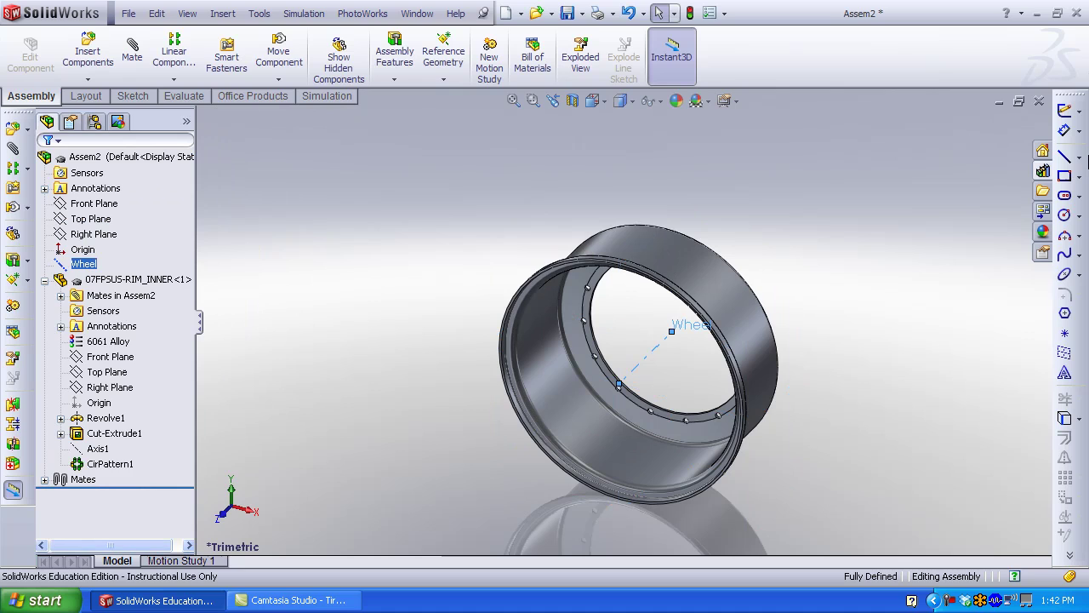
Add the Tire and Wheel folder as a file location in the Design Library
click(1044, 170)
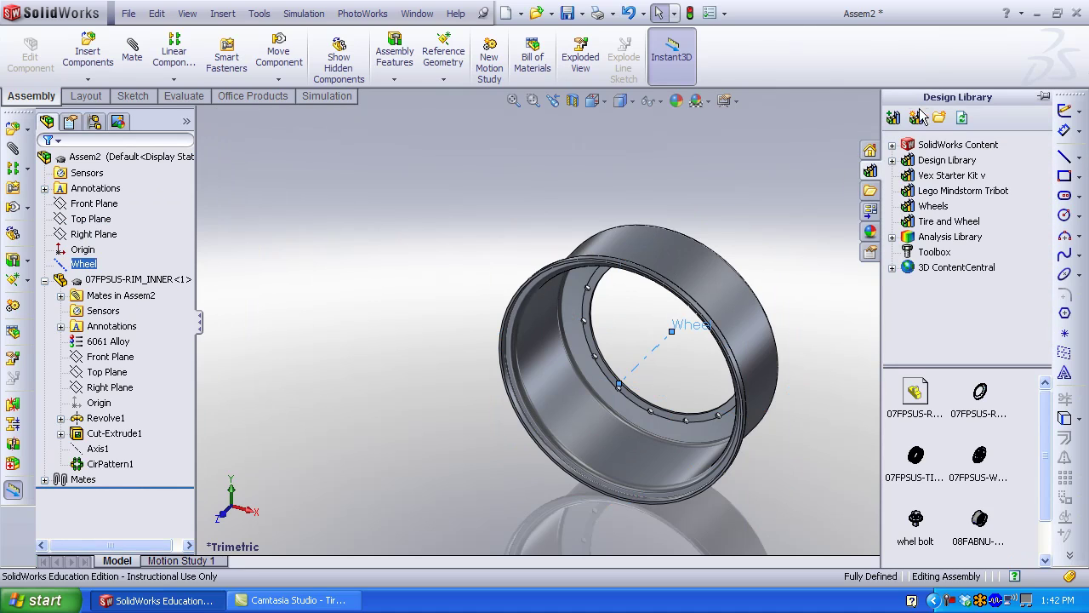
click(917, 119)
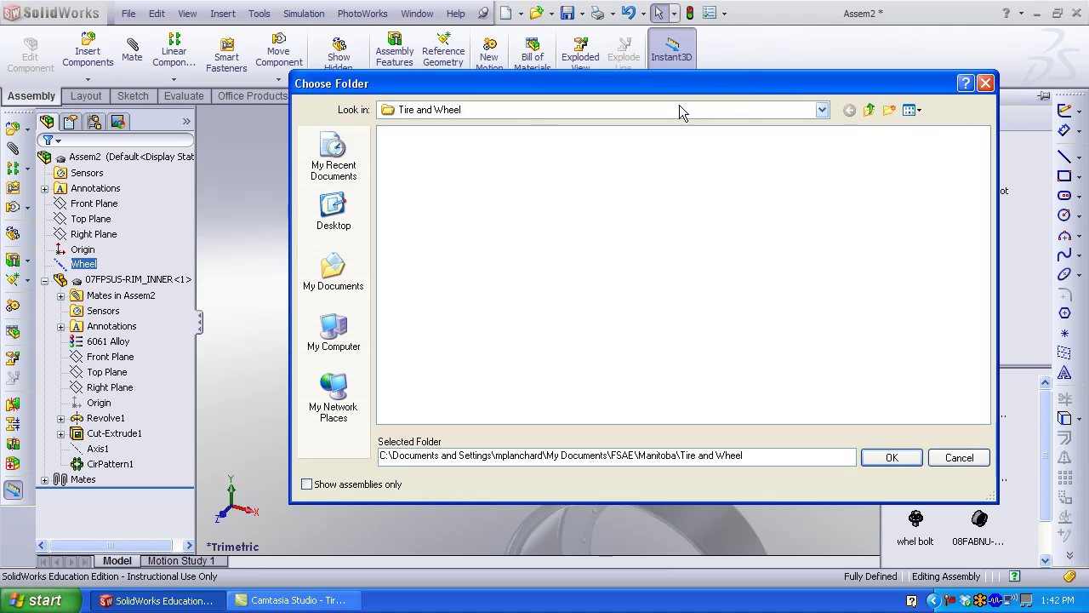
click(895, 458)
Insert one 07FPSUS-RIM_OUTER component from the Tire and Wheel library folder, placing it in free space beside the inner rim
click(936, 221)
click(935, 221)
double_click(929, 221)
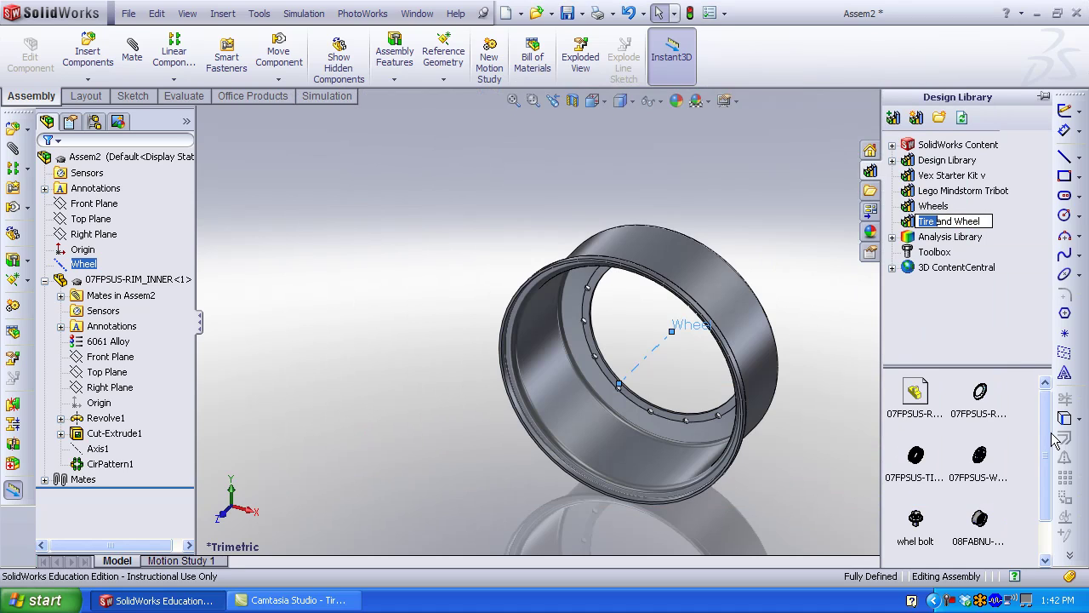
drag(990, 417, 341, 317)
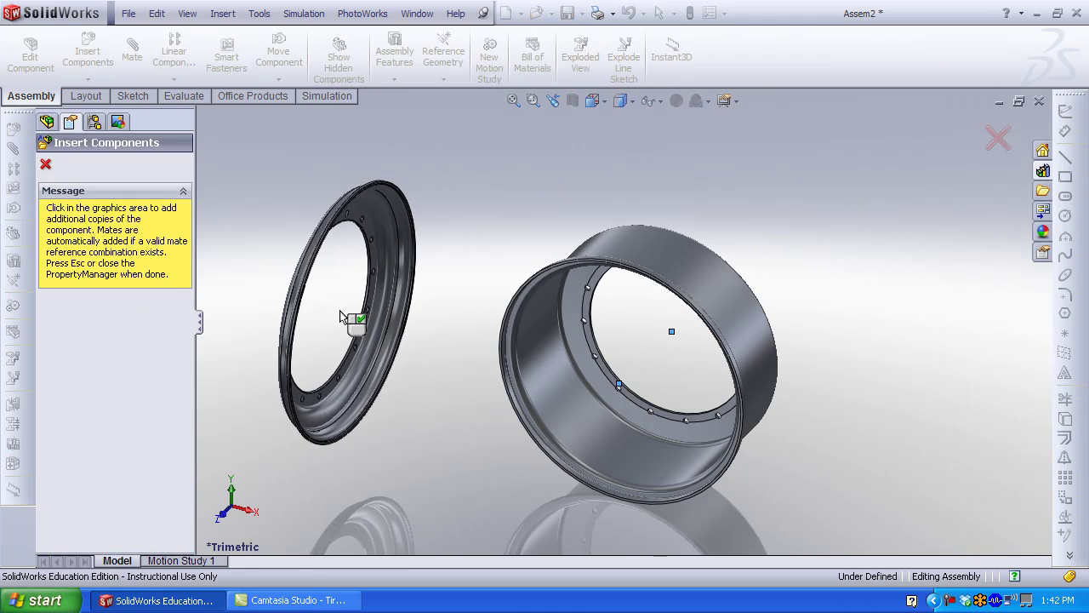
click(47, 166)
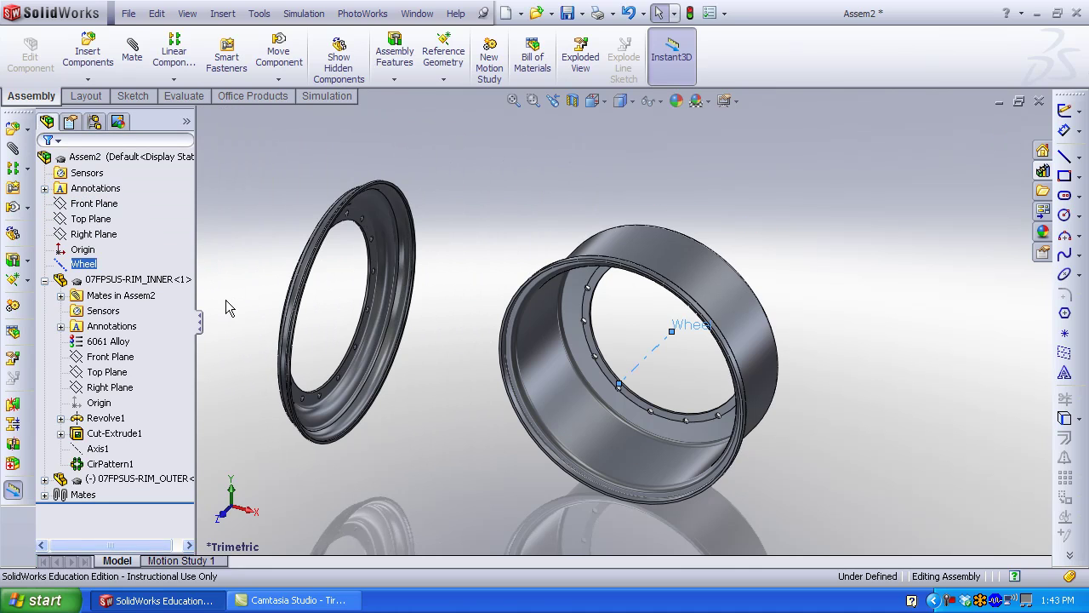
Add a concentric mate between a bolt hole of the outer rim and one of the inner rim, flipping the mate alignment
scroll(375, 337, down, 10)
click(598, 336)
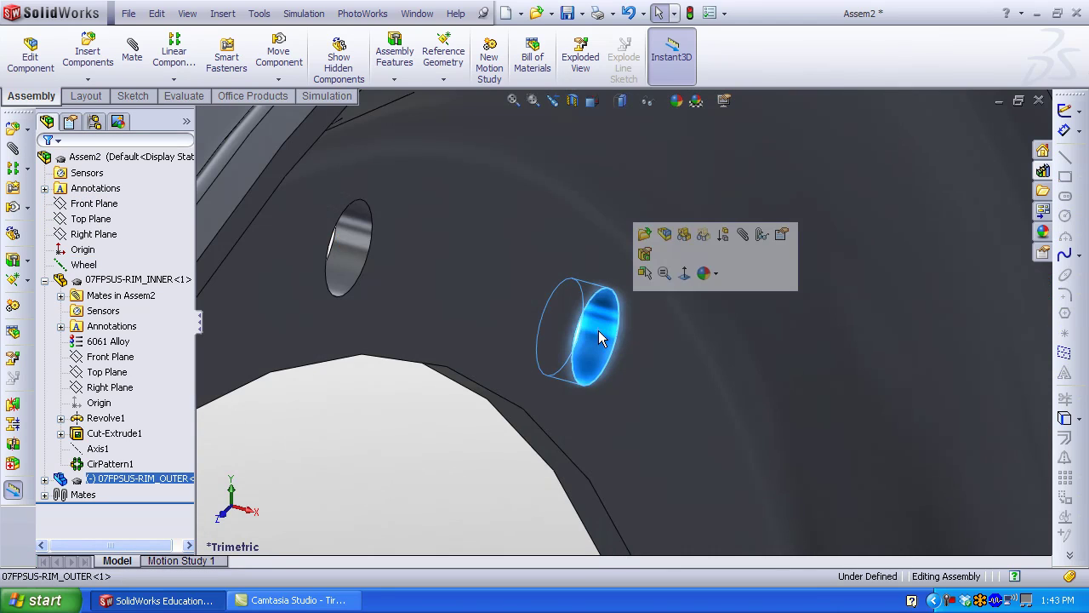
scroll(599, 330, up, 10)
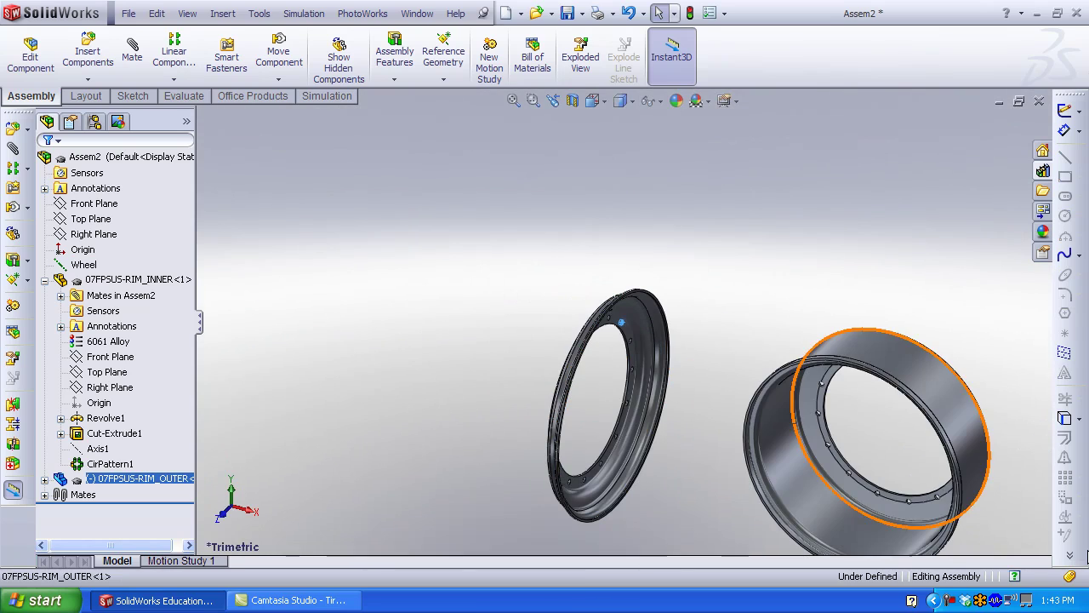
scroll(863, 391, down, 10)
ctrl+click(508, 389)
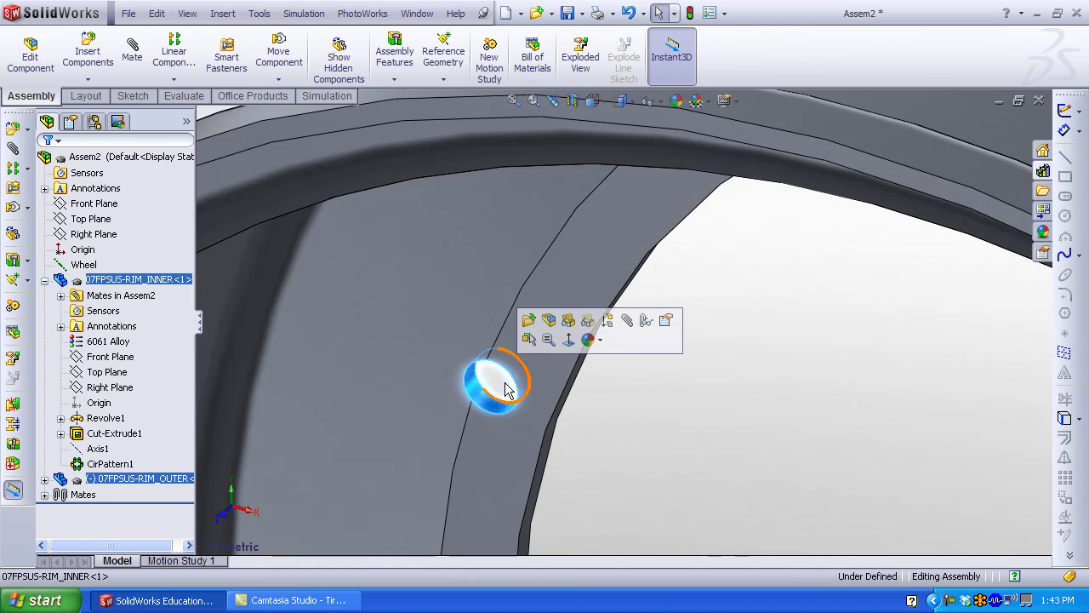
click(627, 322)
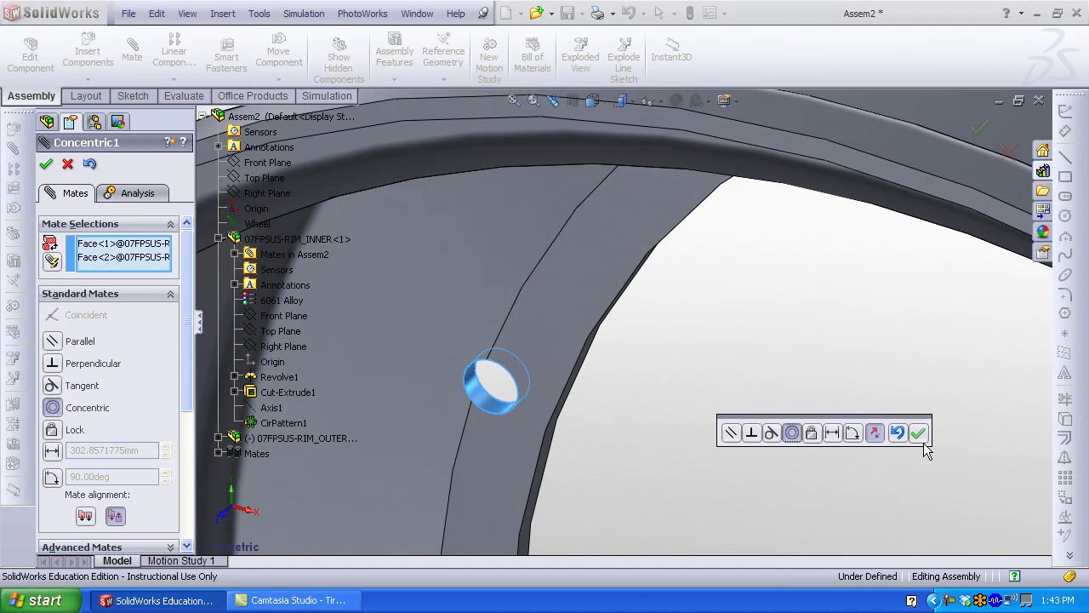
scroll(793, 325, up, 8)
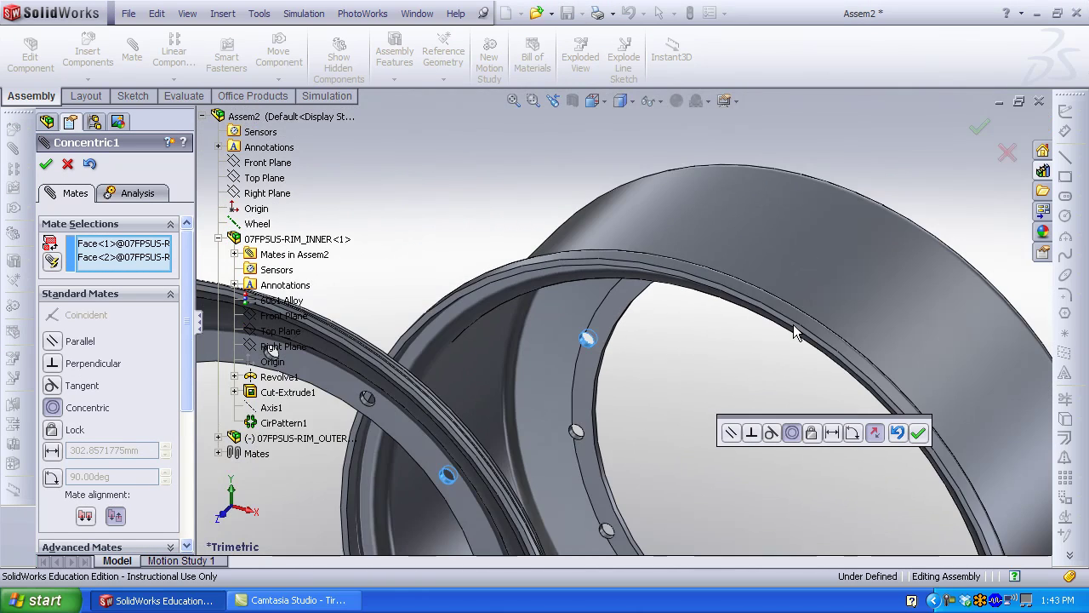
scroll(793, 325, up, 6)
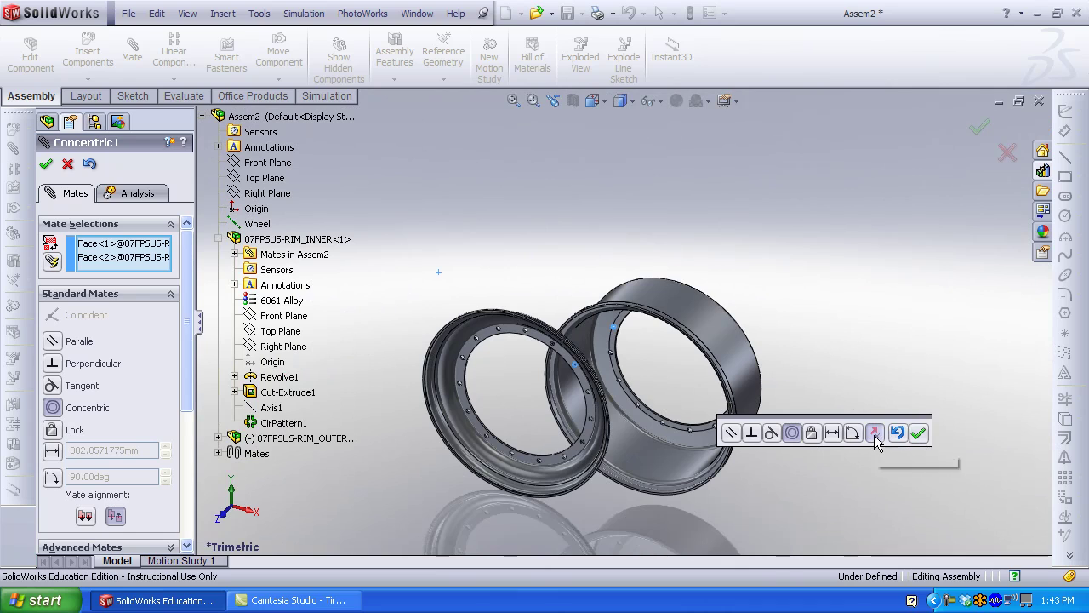
click(875, 434)
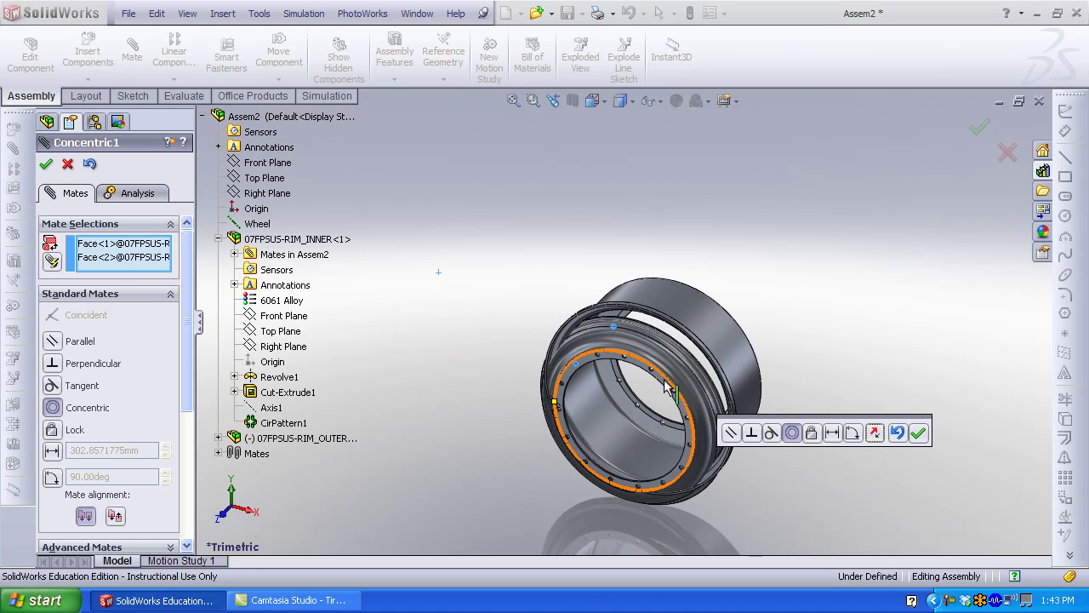
drag(665, 382, 790, 269)
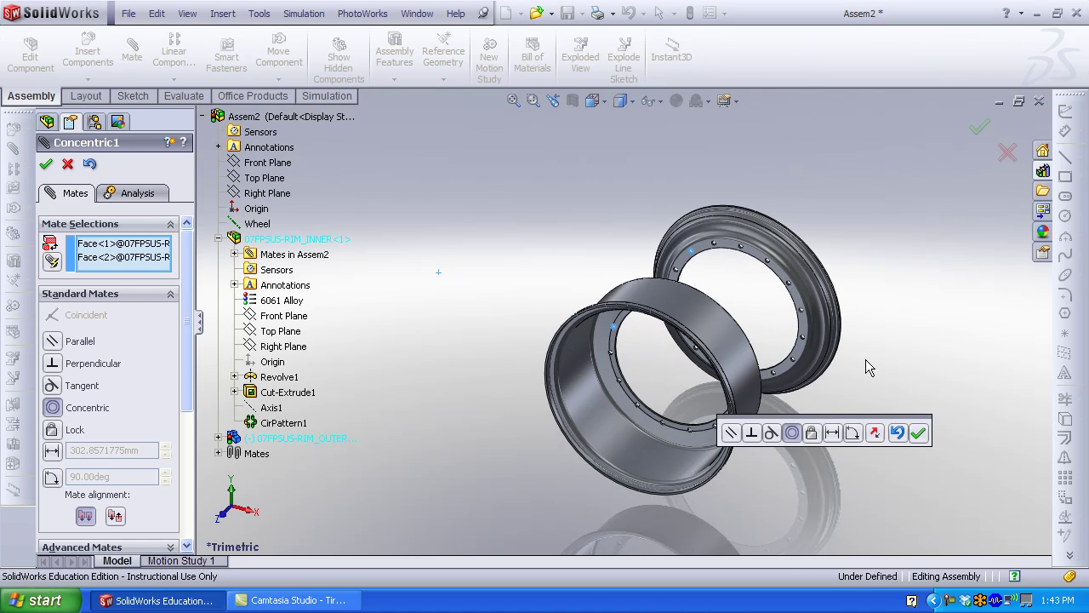
click(917, 434)
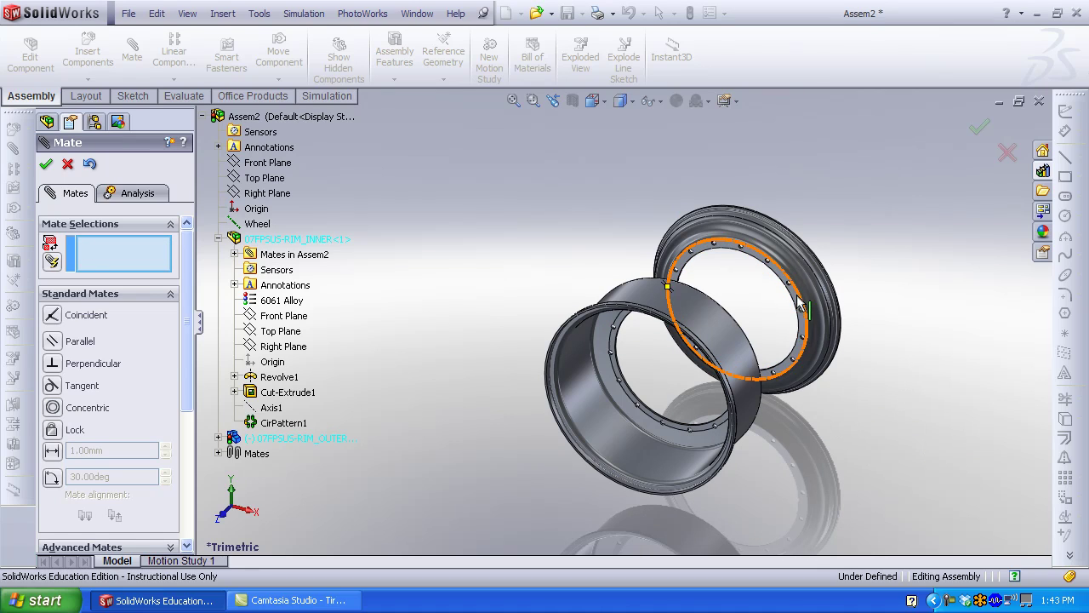
Add a second concentric mate between another pair of bolt holes on the outer and inner rims
click(733, 377)
drag(732, 369, 712, 325)
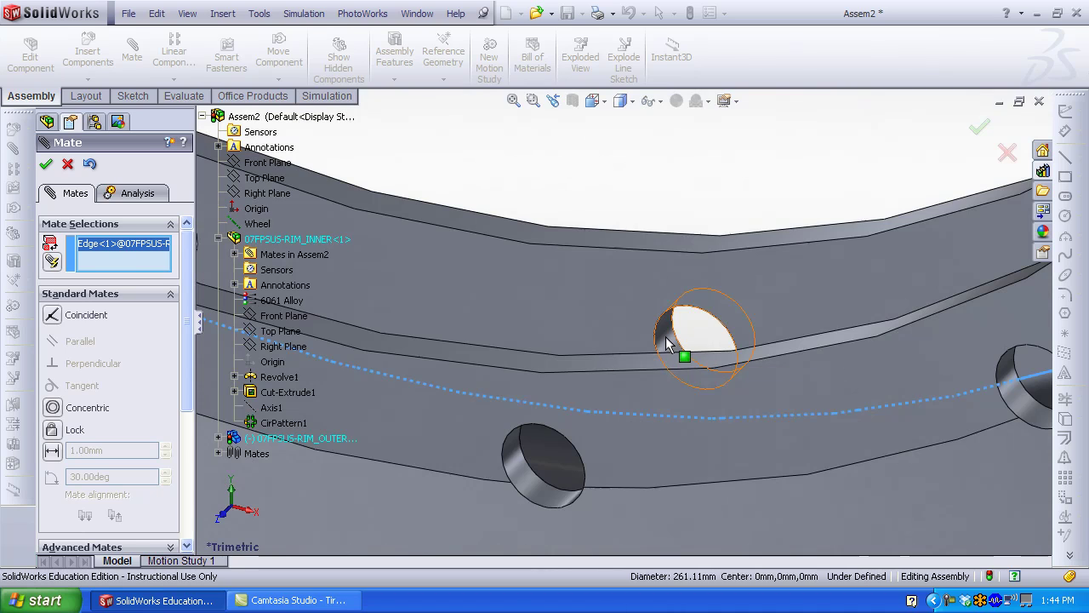
click(669, 343)
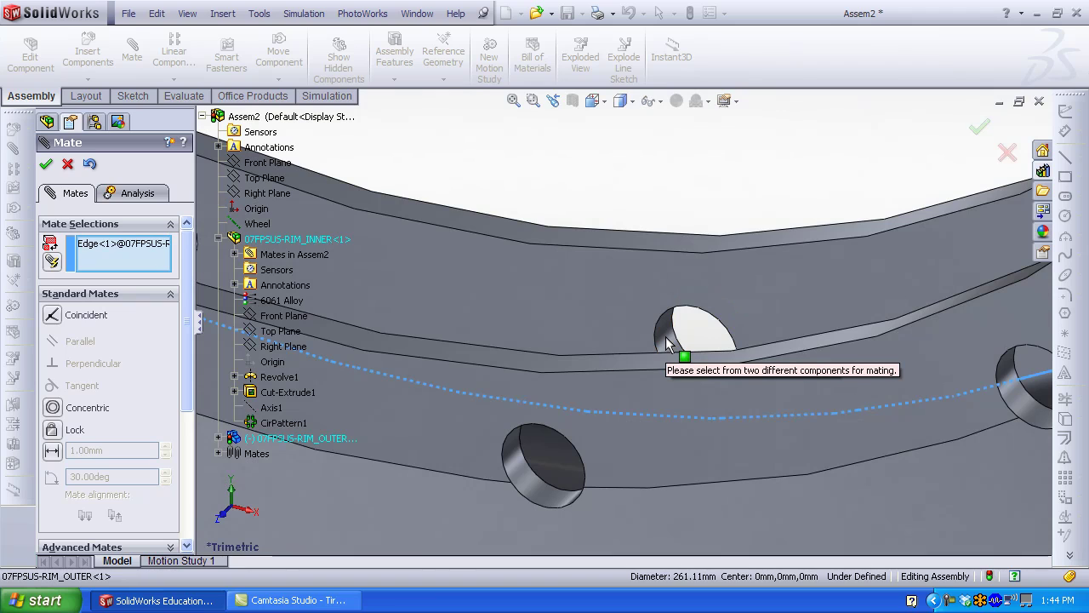
scroll(644, 339, down, 2)
click(644, 340)
scroll(654, 353, up, 3)
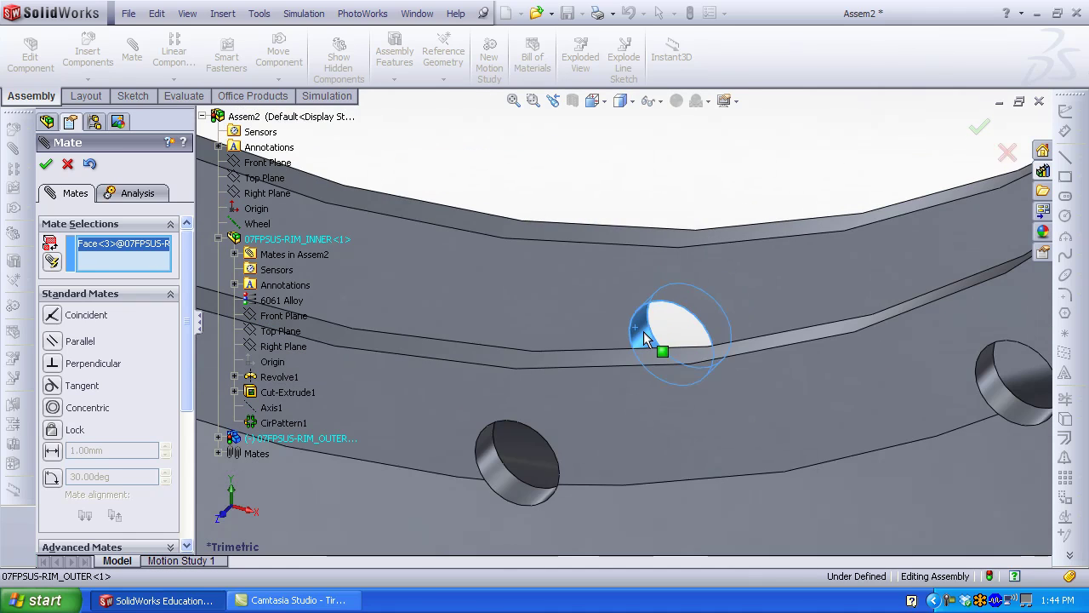
click(502, 485)
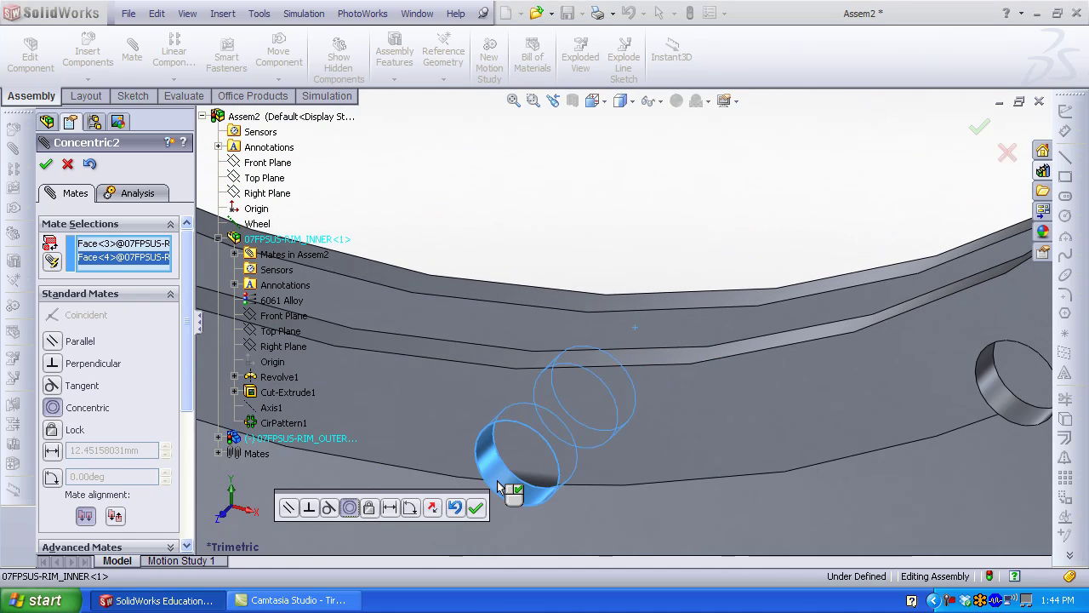
click(475, 508)
Add a coincident mate between the bolt-flange faces of the inner and outer rims, and finish mating
scroll(679, 362, up, 8)
drag(676, 352, 838, 294)
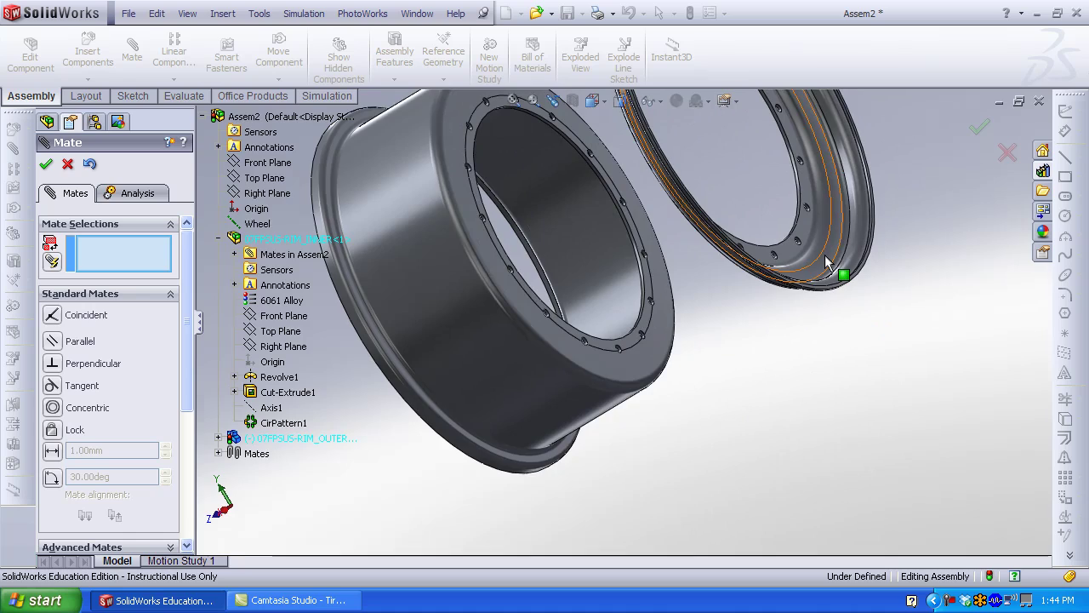
scroll(749, 358, down, 5)
scroll(460, 493, up, 3)
scroll(486, 449, up, 3)
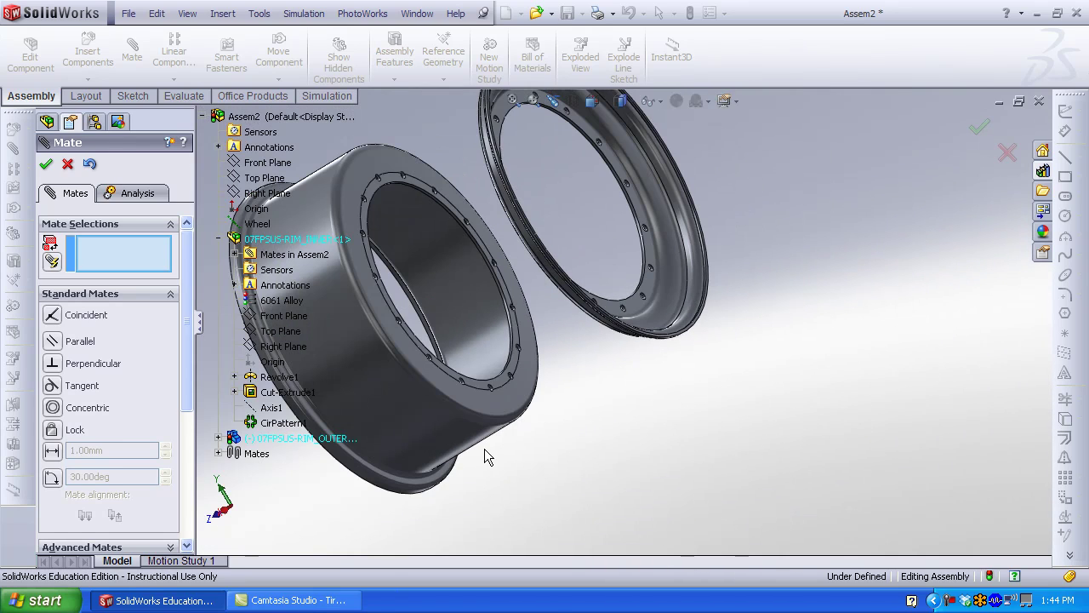
click(494, 392)
scroll(673, 264, down, 5)
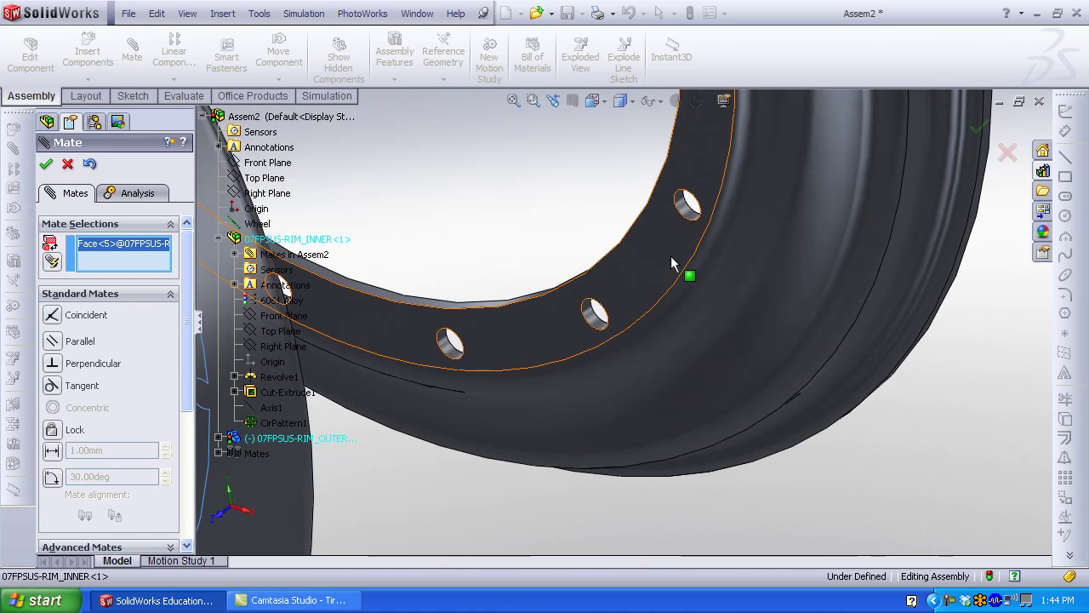
click(663, 251)
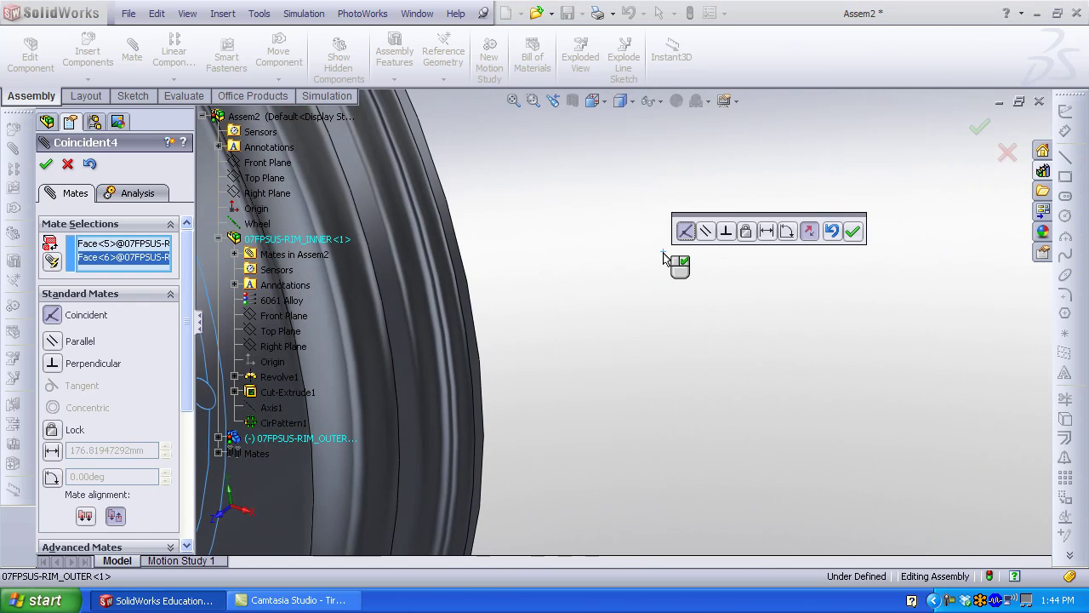
scroll(660, 350, up, 6)
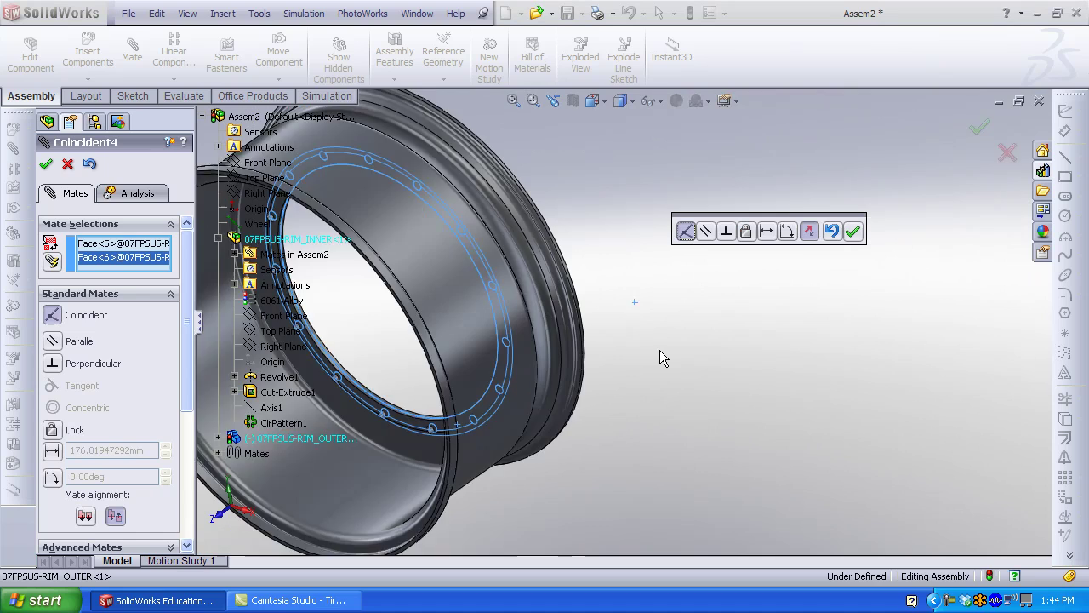
click(775, 234)
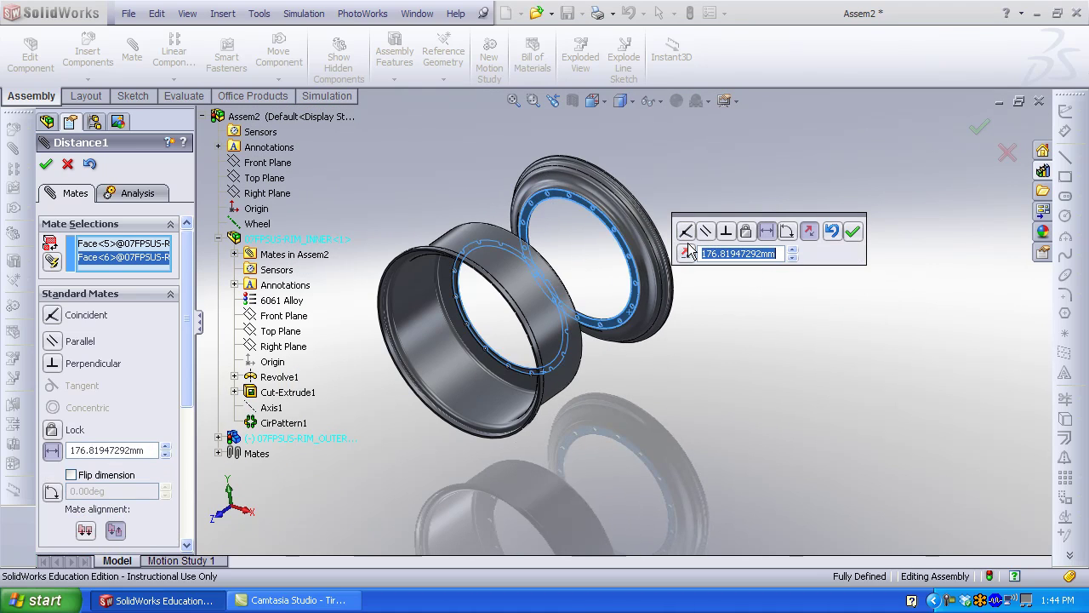
click(686, 232)
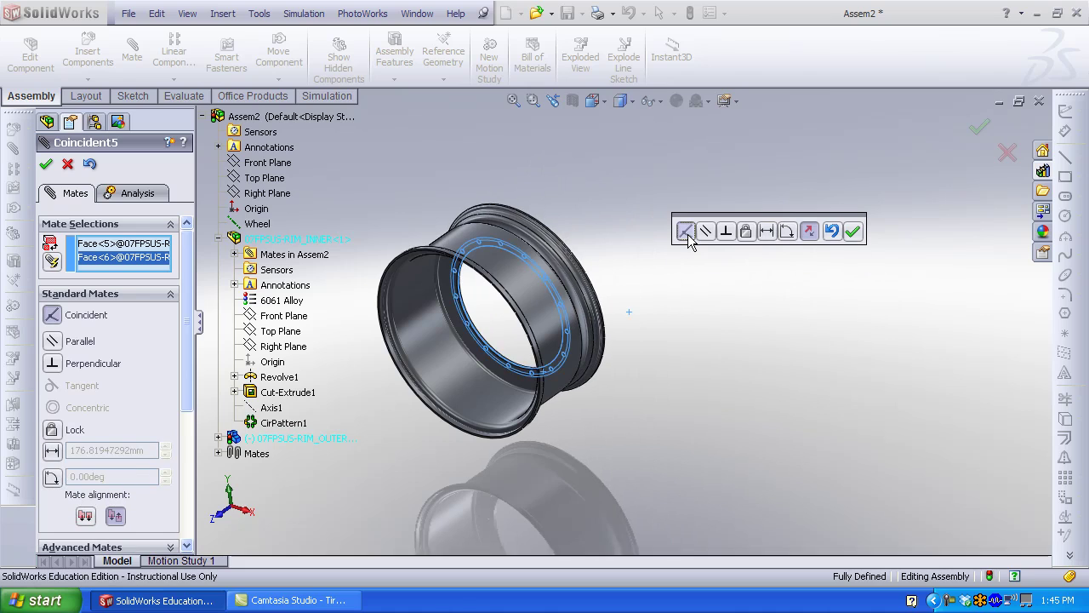
click(854, 232)
middle_drag(856, 272, 856, 271)
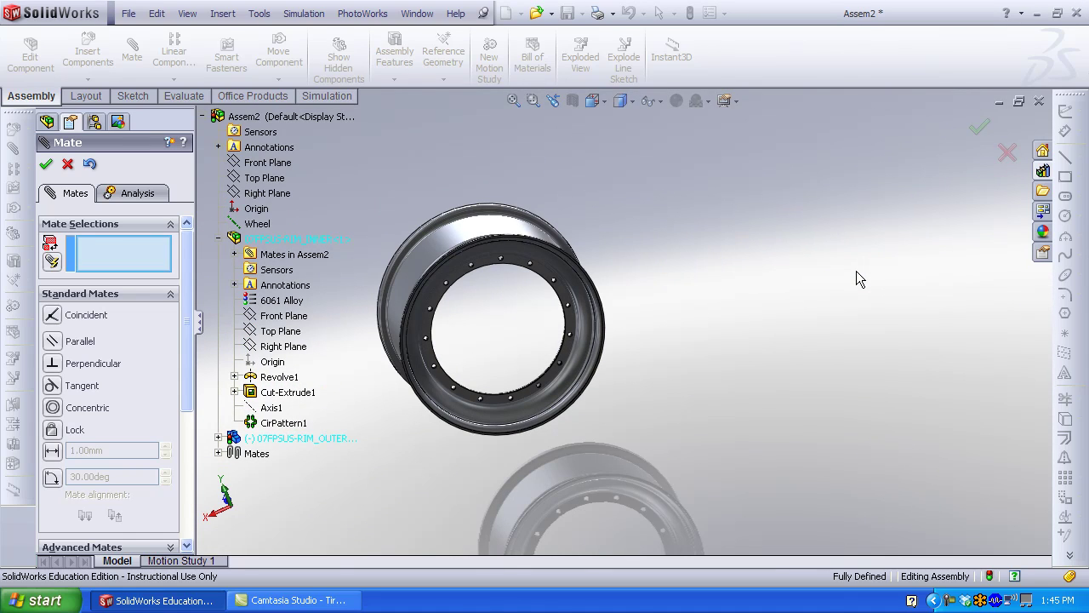
key(ctrl+7)
click(46, 165)
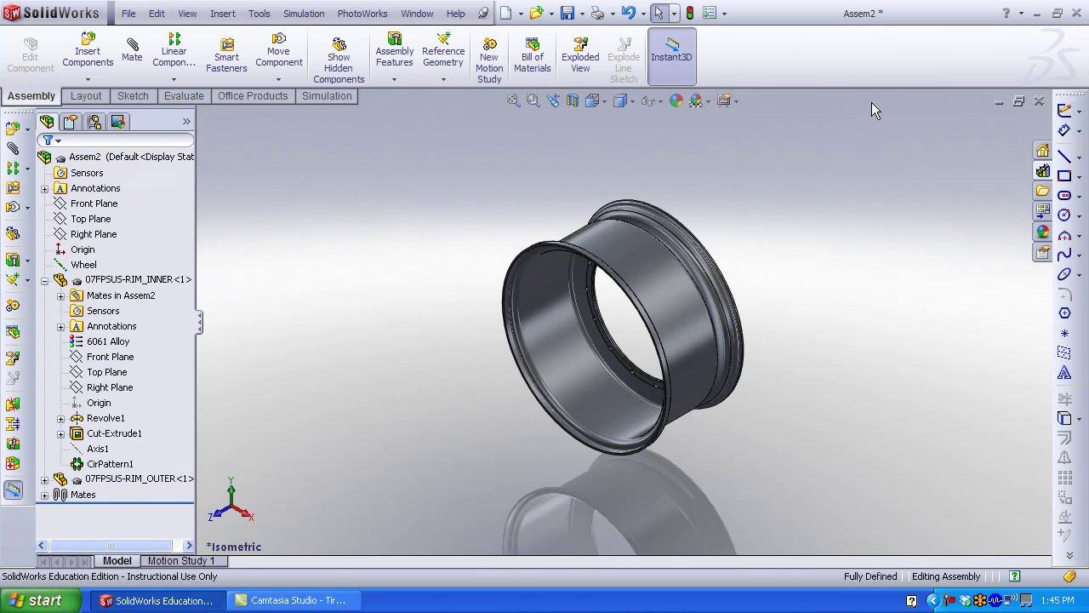
Insert one 07FPSUS-WHEEL_CENTER component from the Tire and Wheel library folder, placing it in free space beside the rims
click(1044, 173)
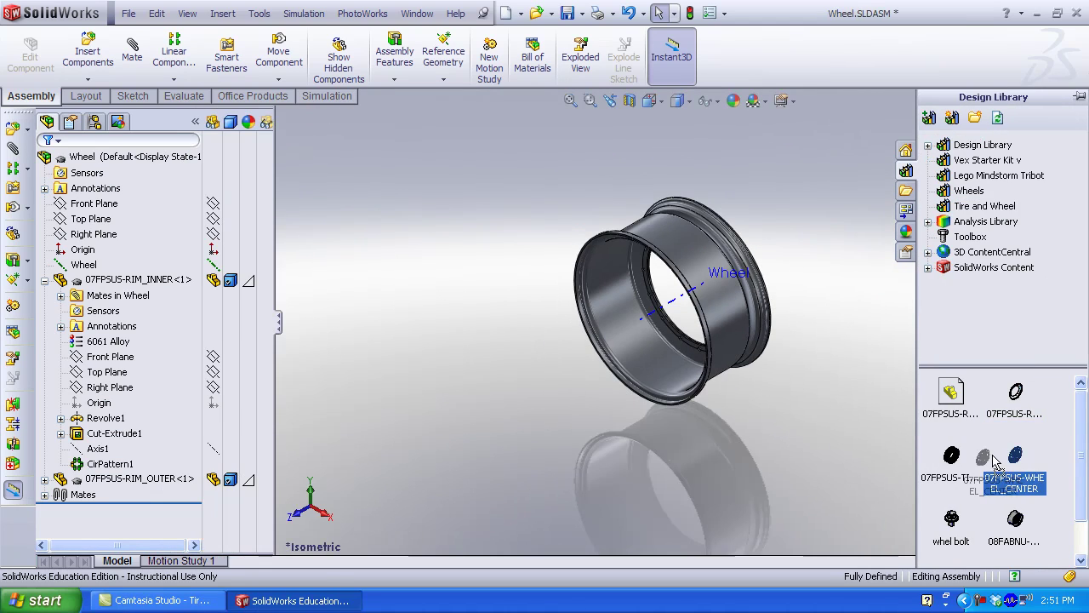
drag(1009, 466, 477, 306)
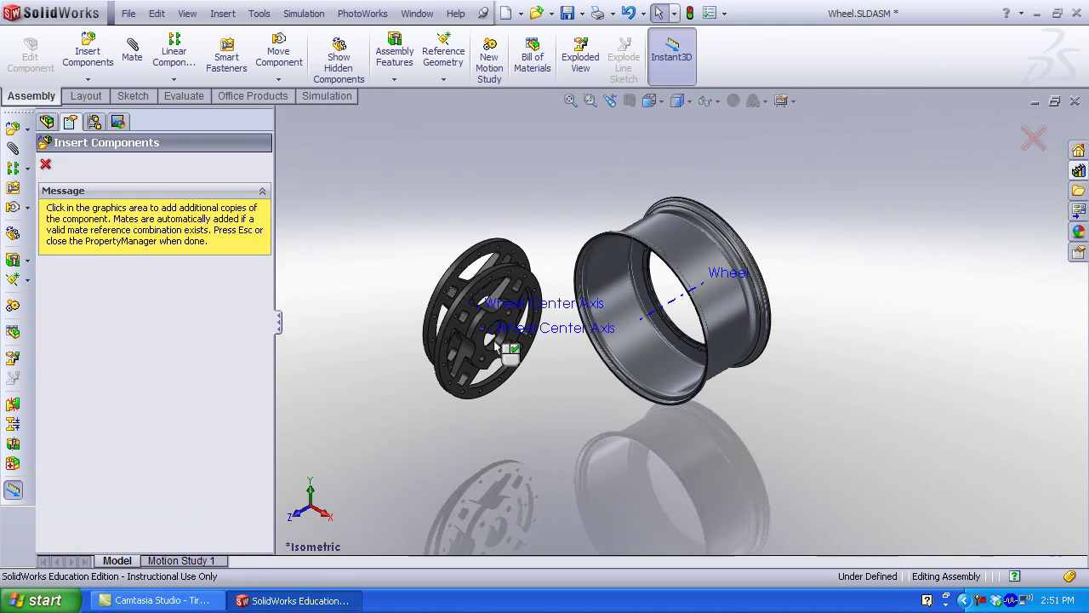
click(47, 166)
Hide the reference axes in the assembly and return to the isometric view
click(187, 14)
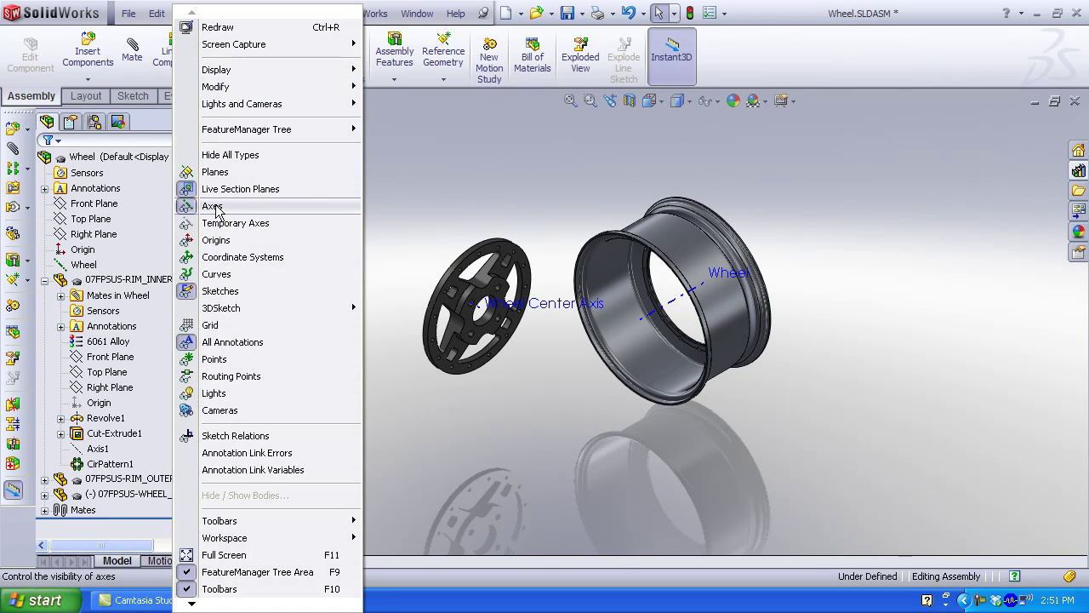
click(213, 206)
key(ctrl+7)
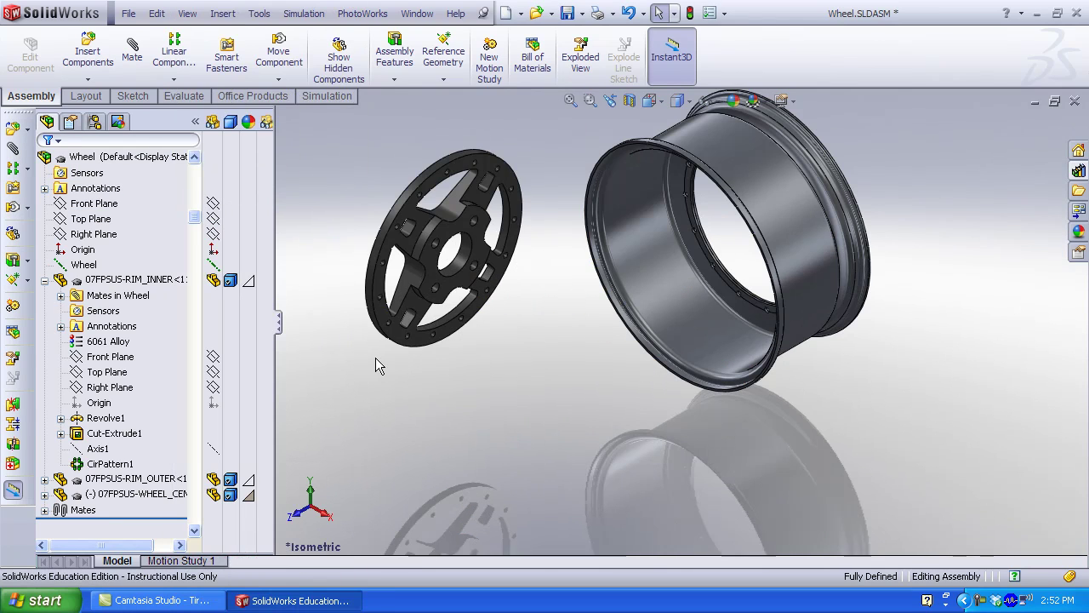
Add a coincident mate between the wheel center's Front Plane and the inner rim's Front Plane, flipping the mate alignment
right_click(434, 281)
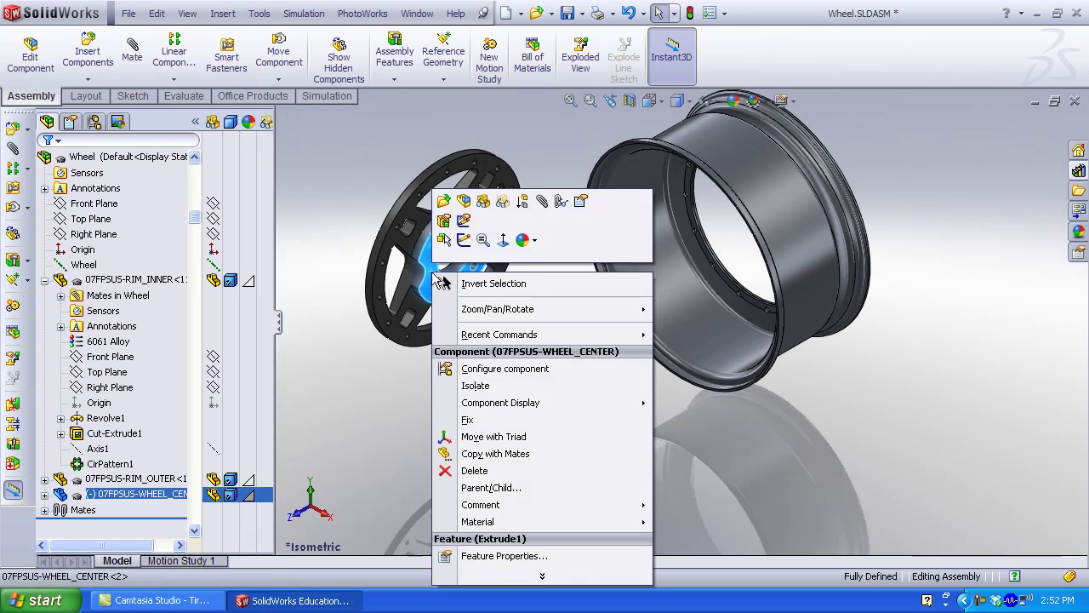
click(503, 241)
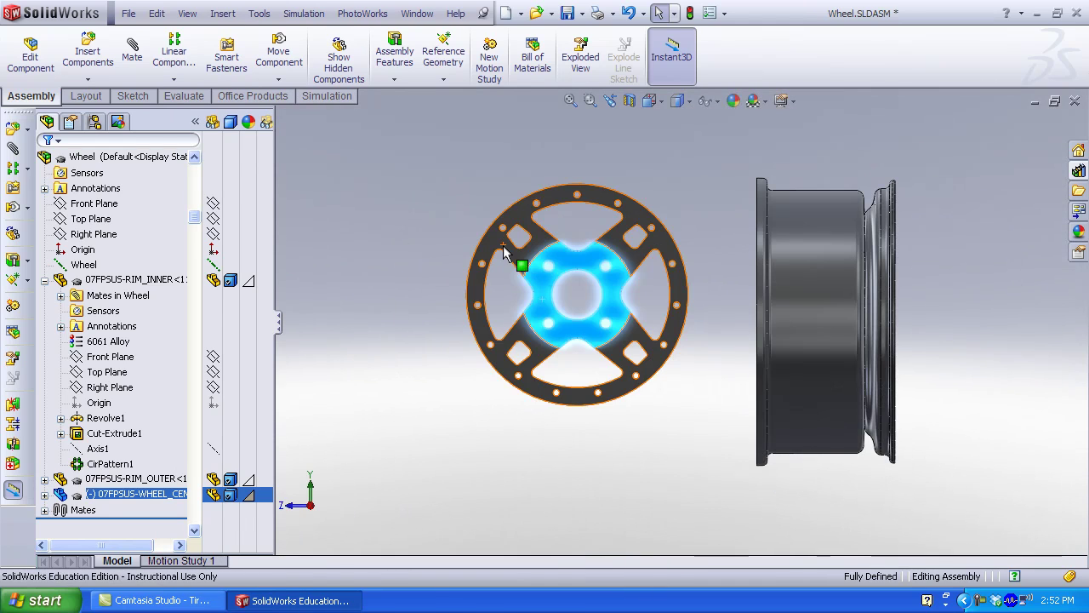
click(46, 494)
click(95, 237)
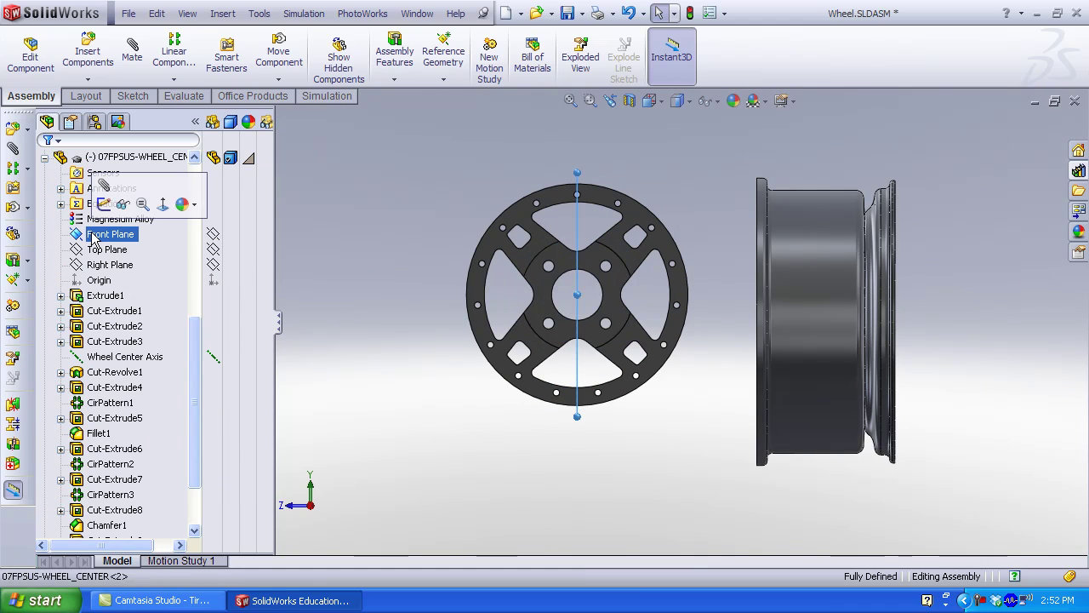
click(103, 185)
key(ctrl+7)
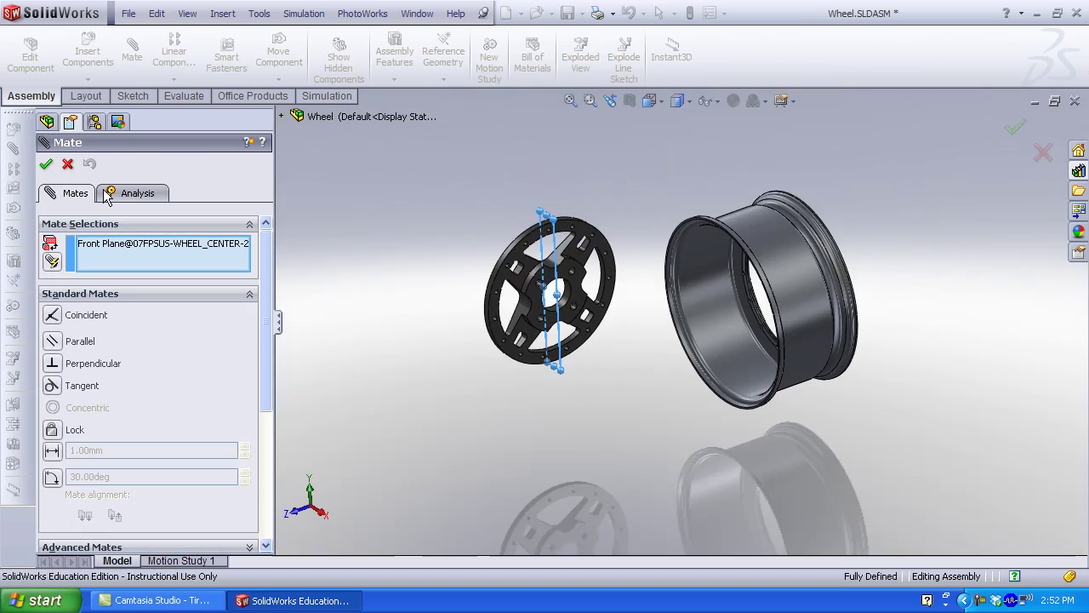
click(288, 114)
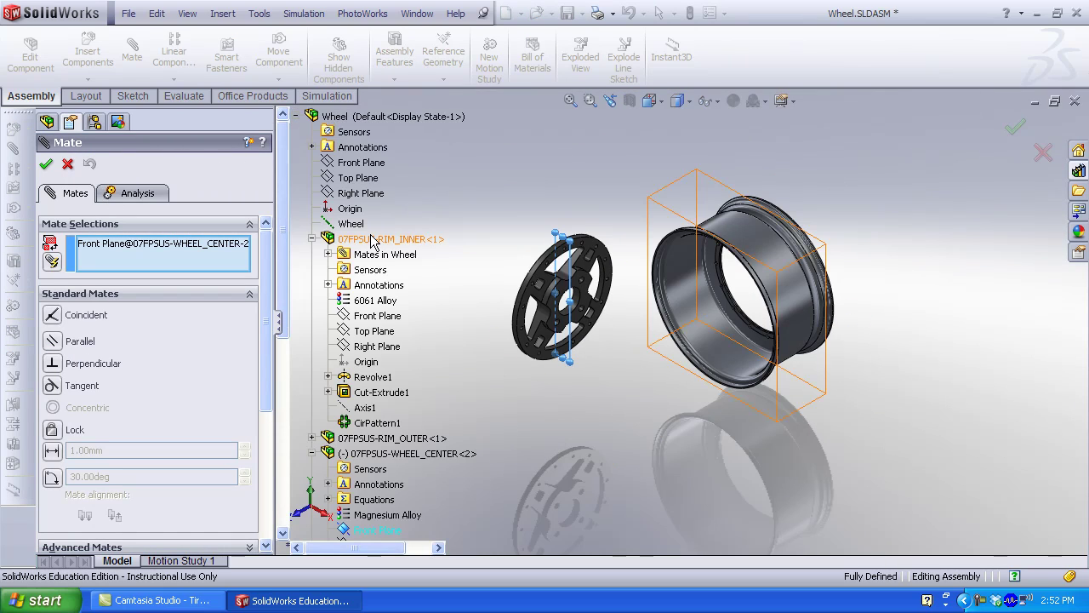
click(372, 321)
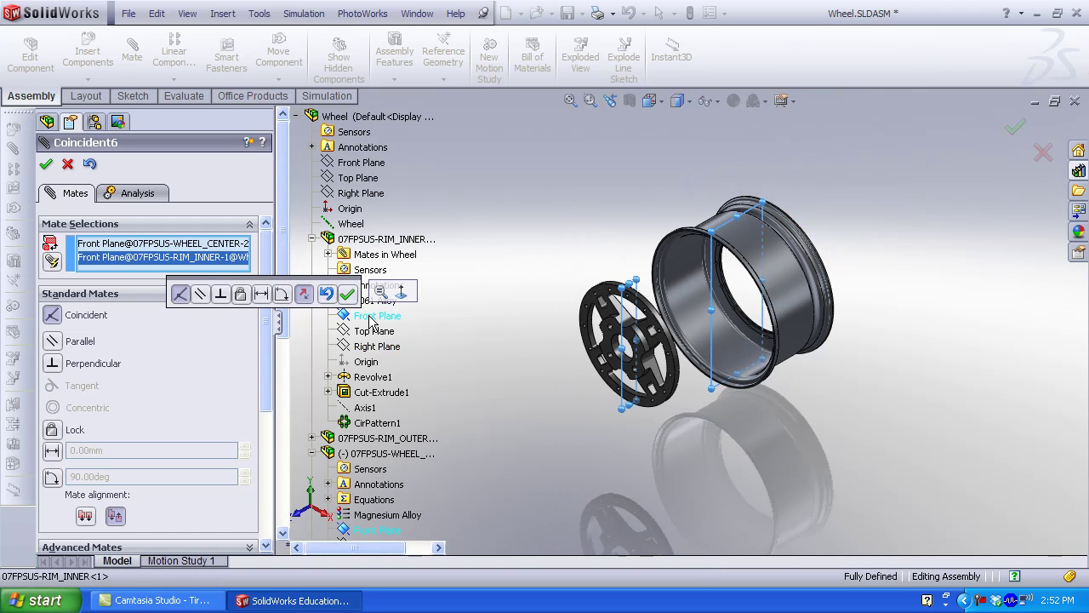
click(304, 294)
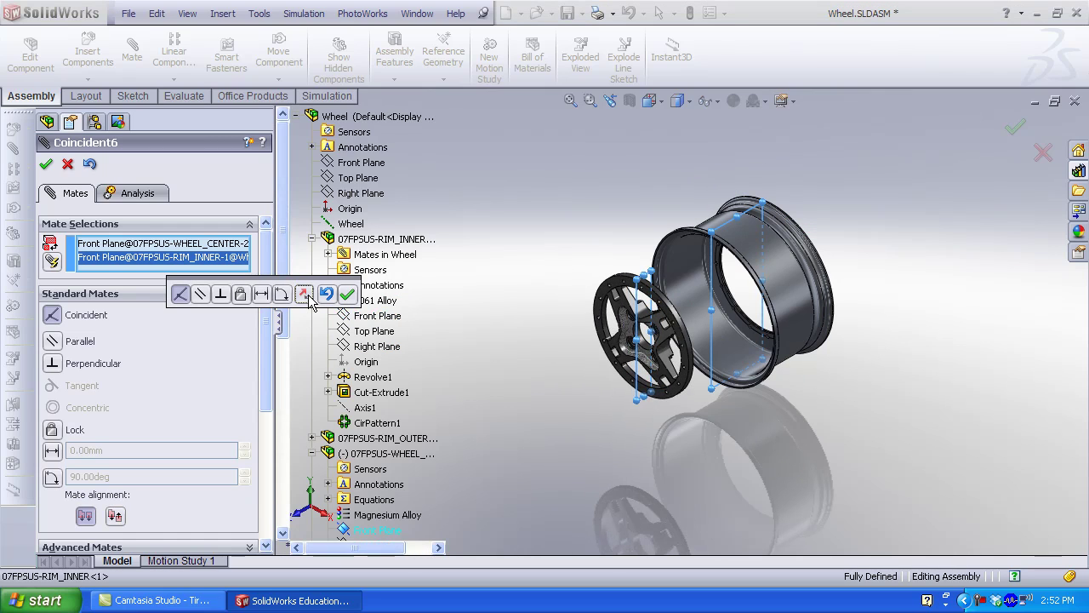
click(349, 294)
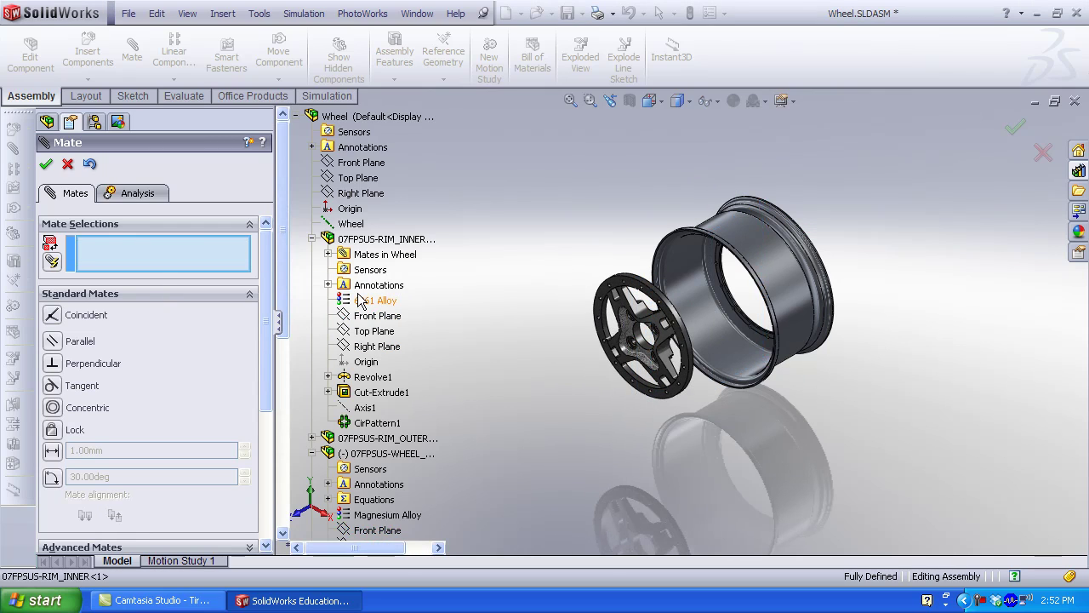
scroll(703, 330, down, 3)
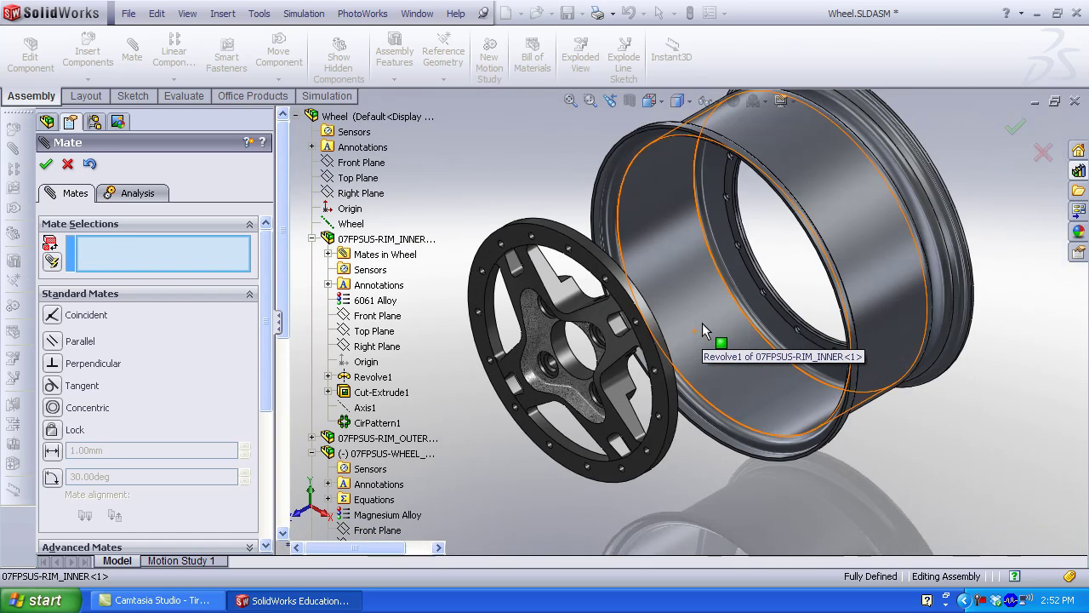
Add a concentric mate between a bolt hole on the wheel center's outer ring and the matching bolt hole in the outer rim
scroll(703, 330, down, 2)
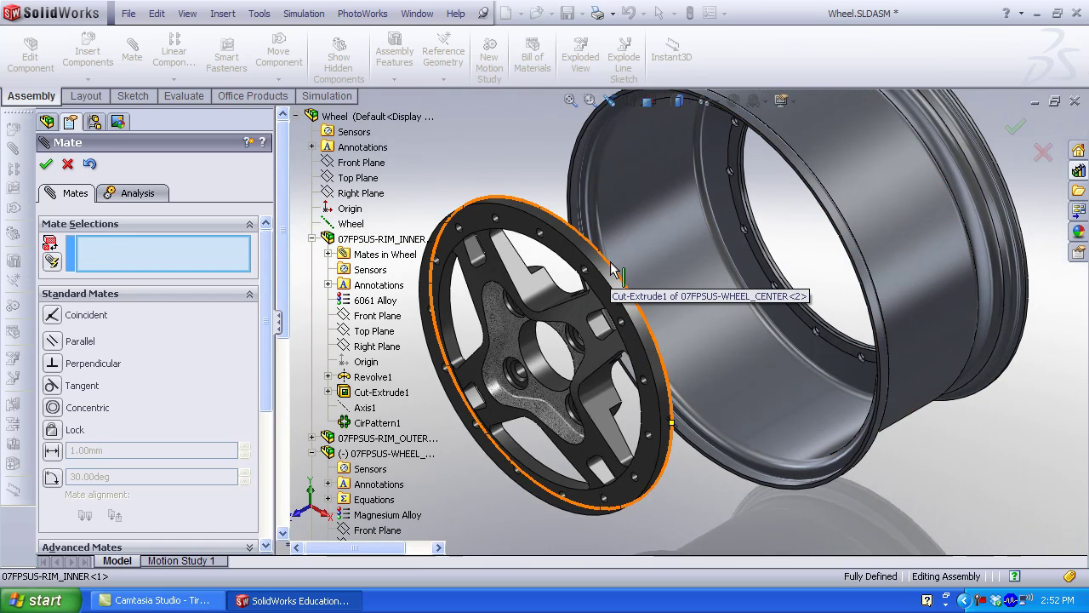
scroll(614, 264, down, 5)
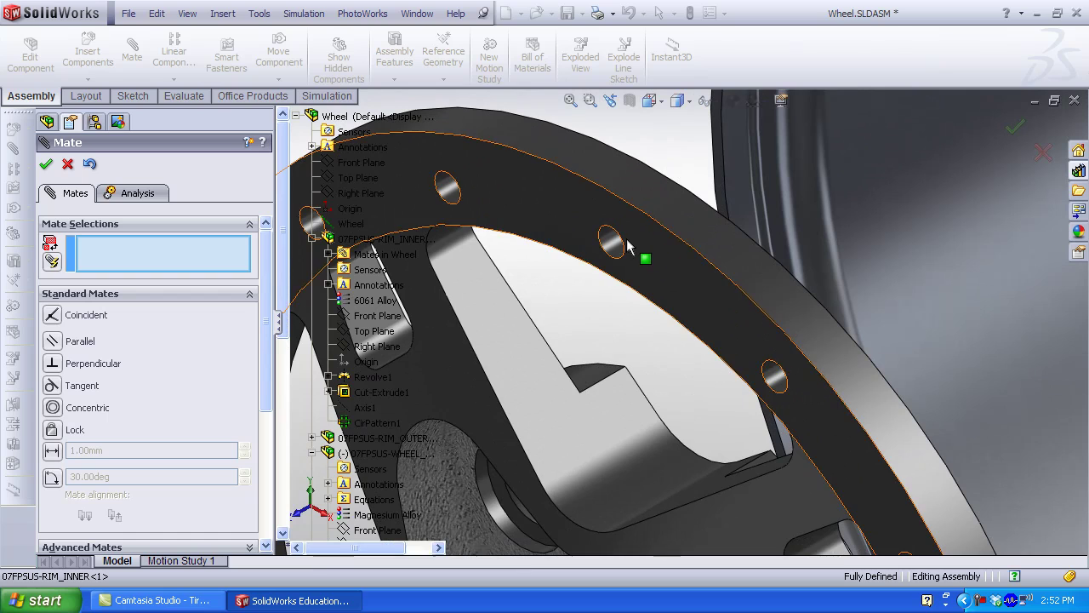
click(613, 242)
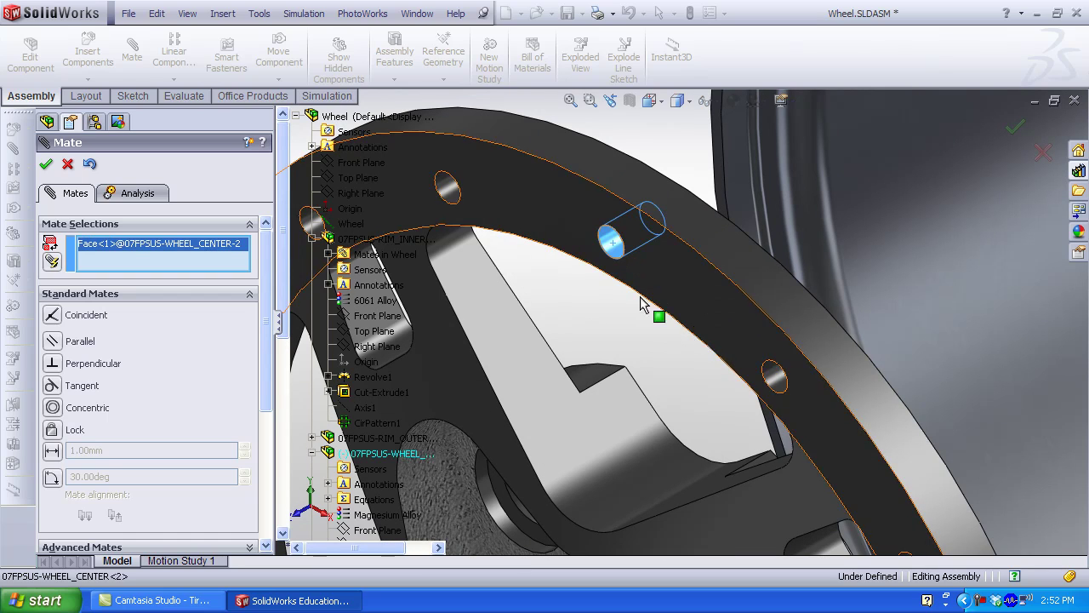
scroll(693, 328, up, 5)
key(ctrl+2)
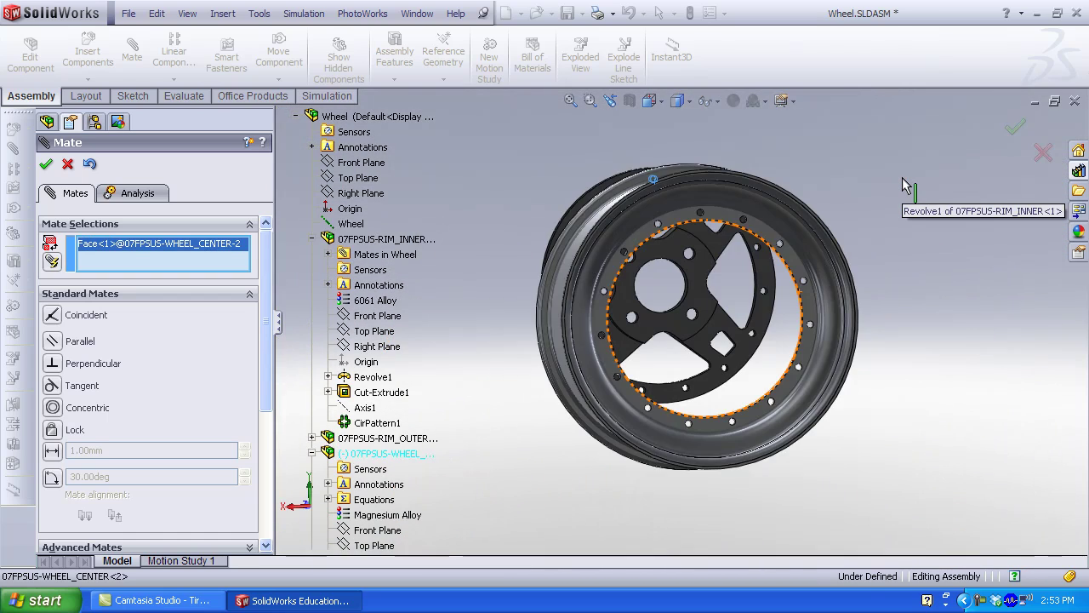
scroll(701, 229, down, 3)
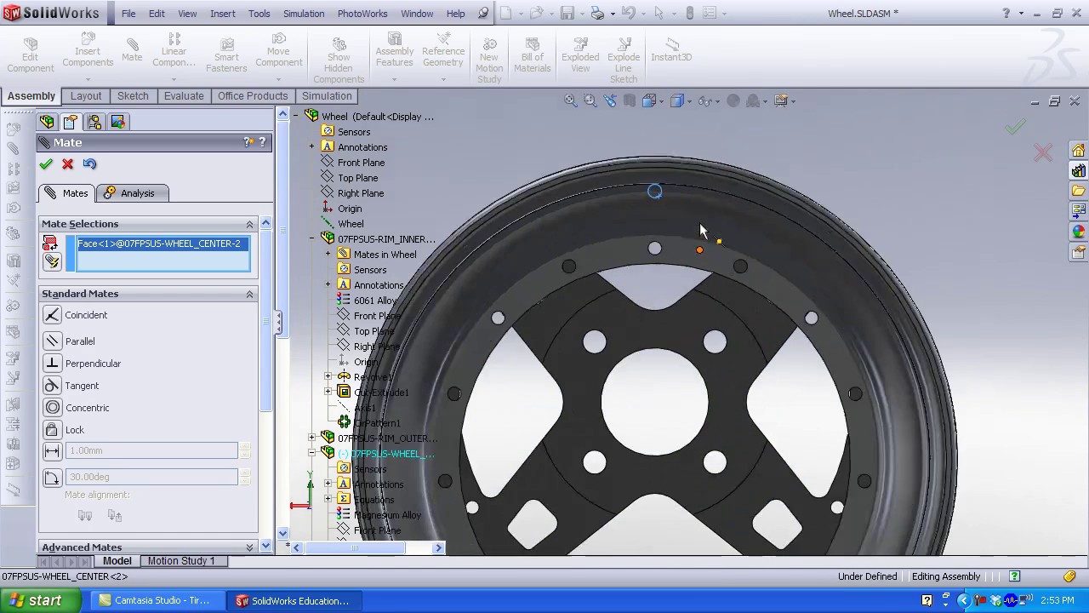
scroll(661, 268, down, 5)
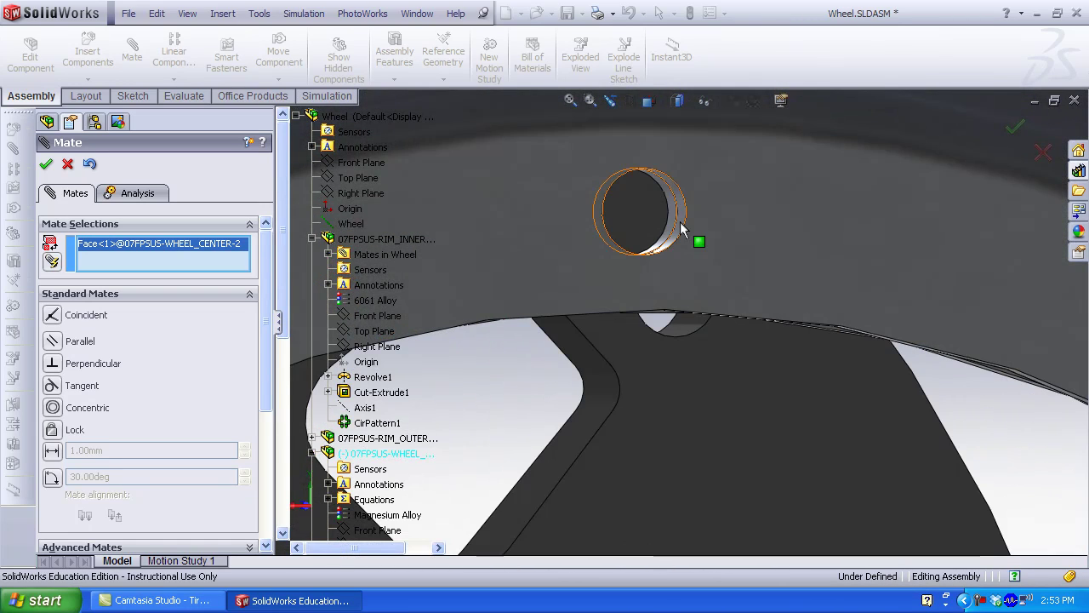
click(681, 223)
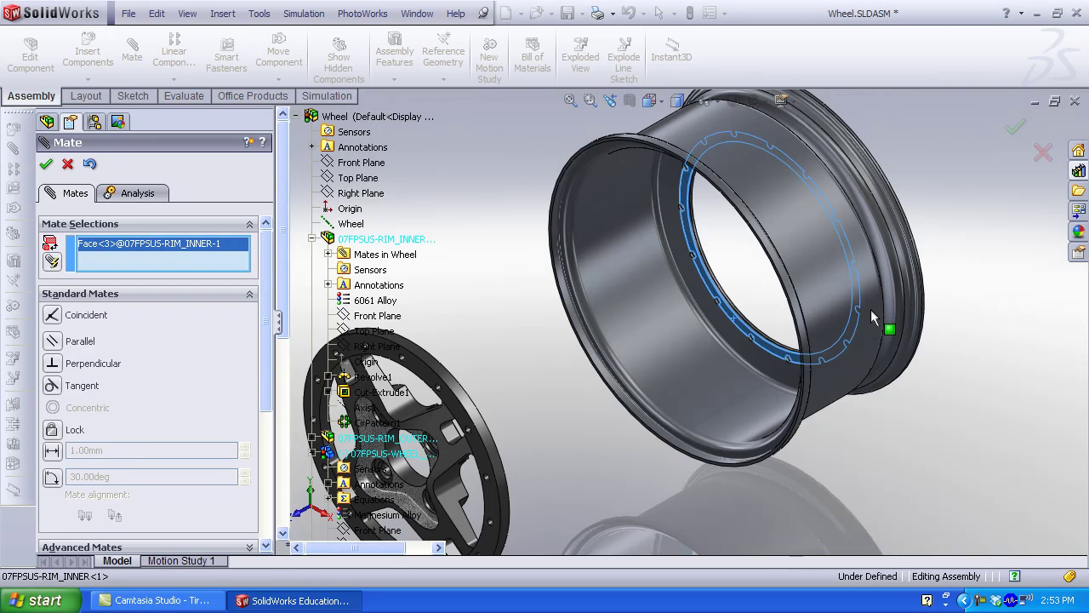
Add a coincident mate between the inner rim's bolt-flange face and the wheel center's flat mounting face
key(Left)
key(Left)
key(Left)
key(Left)
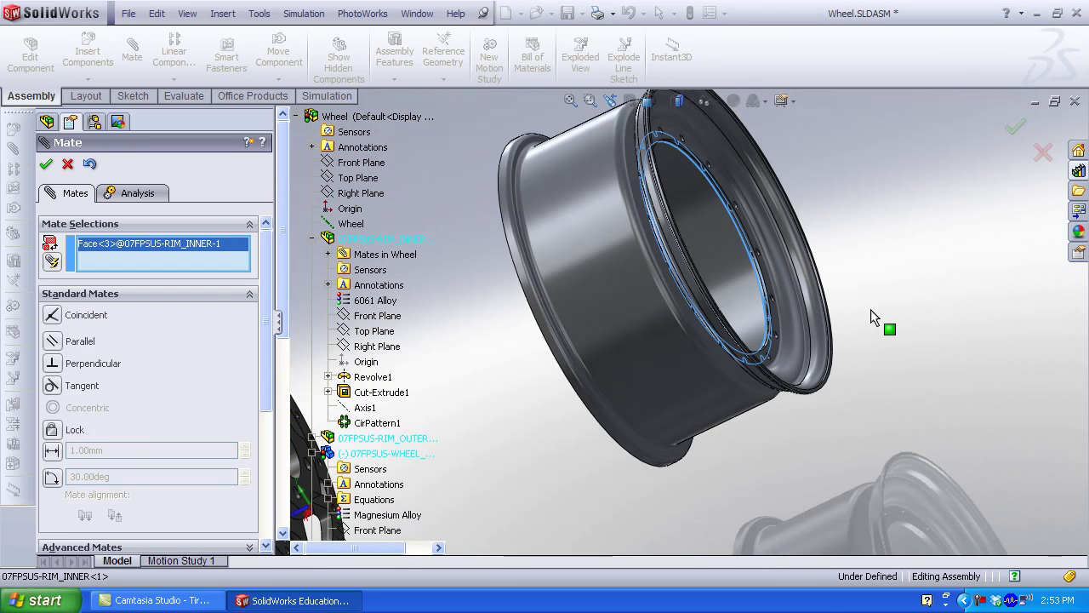
key(Left)
key(Left)
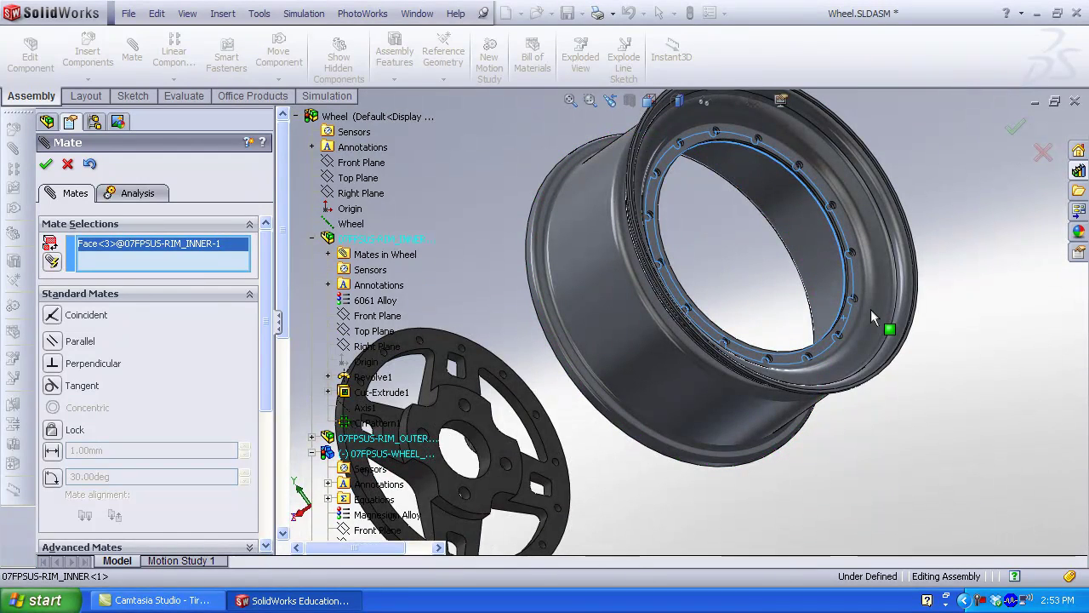
click(518, 385)
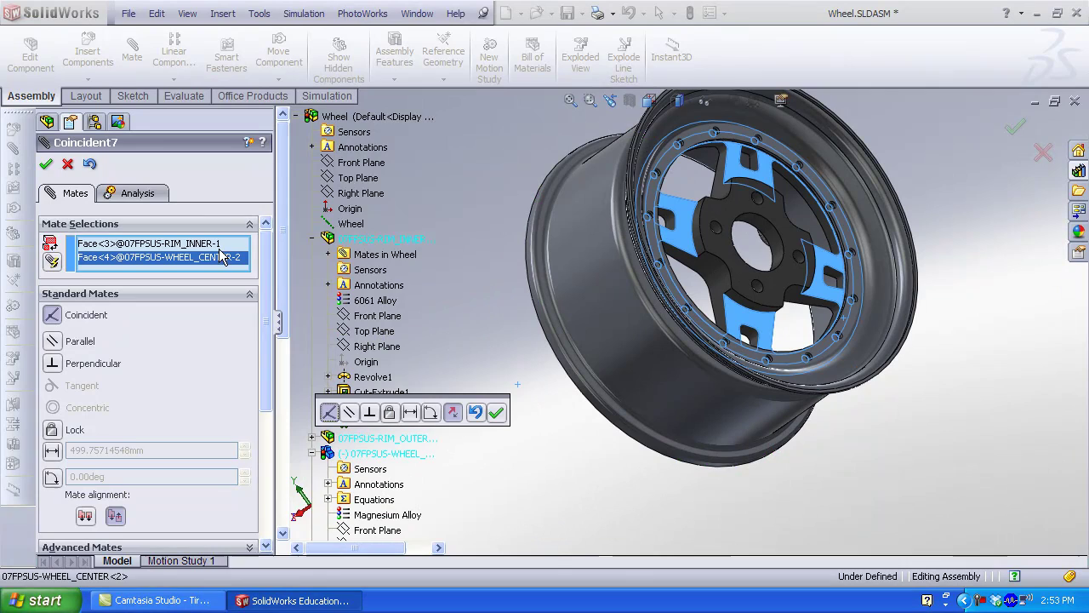
click(497, 413)
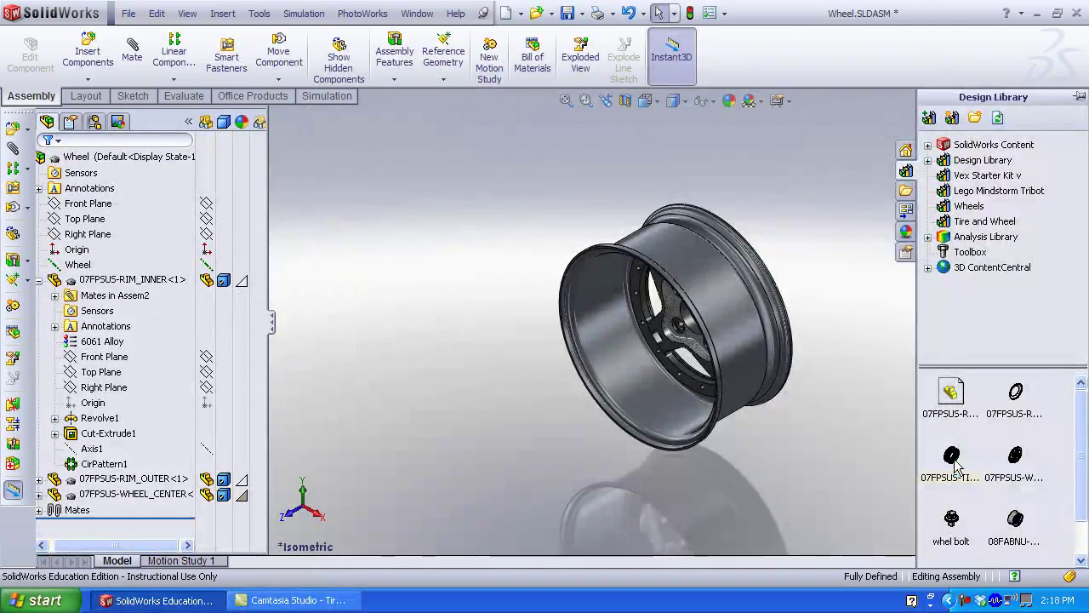
Insert one 07FPSUS-TIRE-FRONT component beside the rims and make its outer tread face concentric with the inner rim's cylindrical face
drag(952, 458, 508, 318)
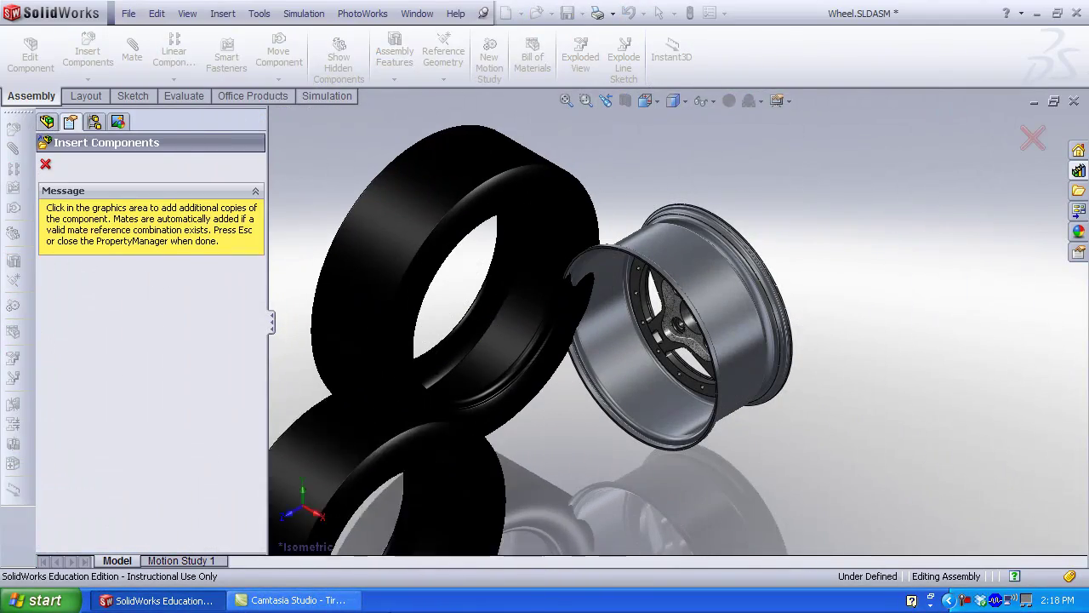
key(Escape)
right_click(692, 272)
click(841, 247)
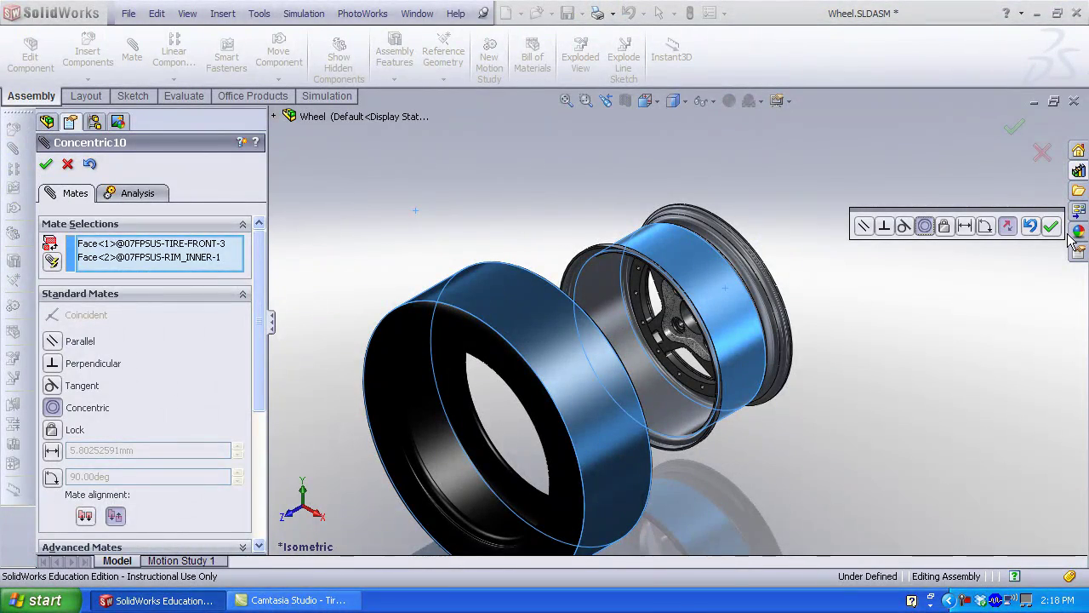
click(1052, 226)
Slide the tire over the rims and section the assembly along the Right Plane with a 0.00 mm offset
drag(532, 319, 697, 283)
scroll(698, 255, down, 5)
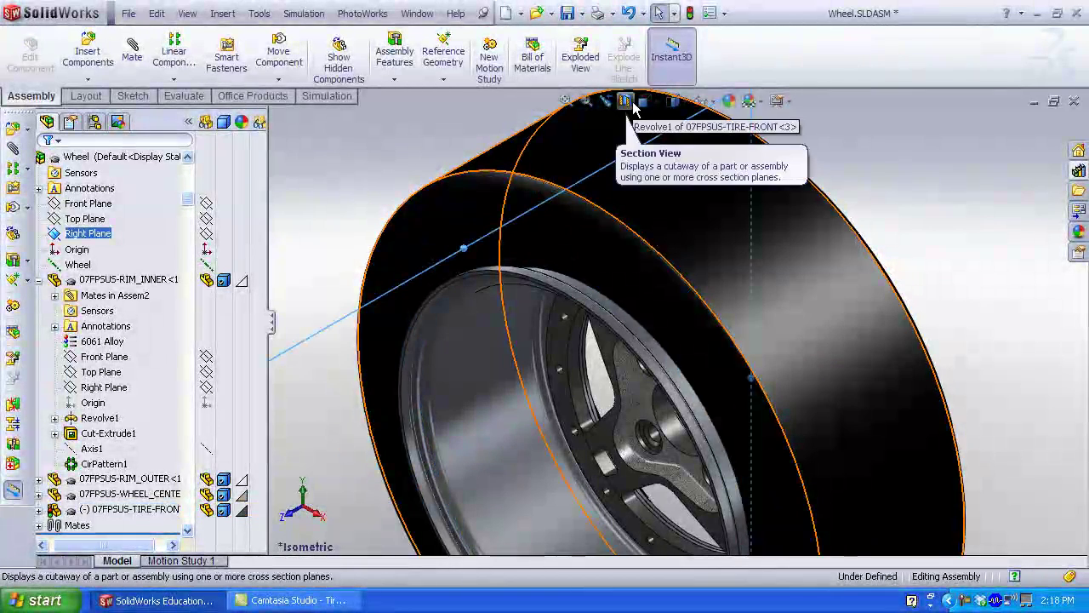
click(626, 102)
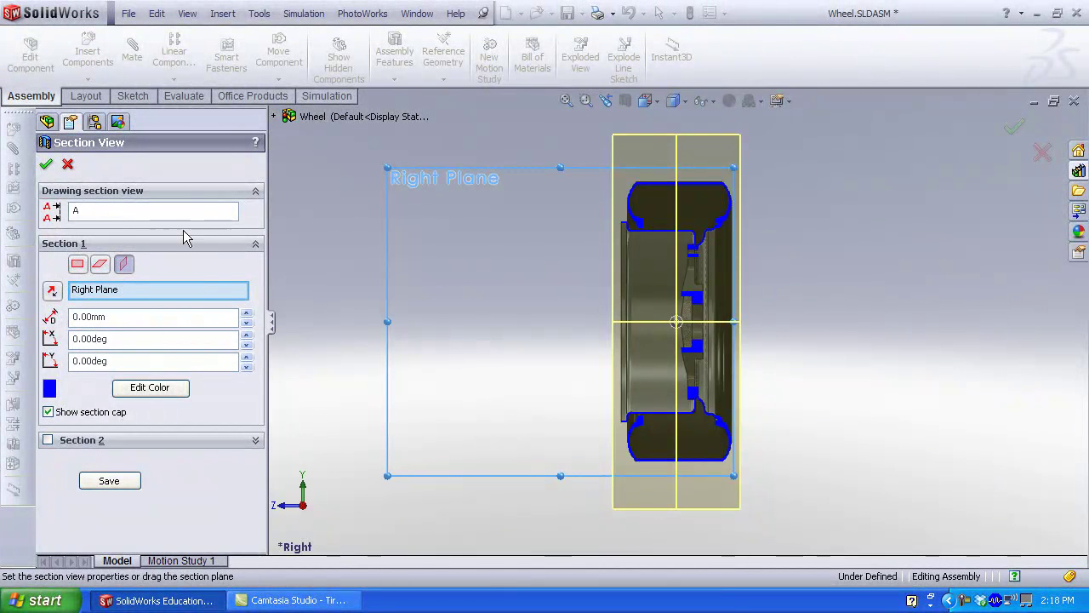
click(46, 163)
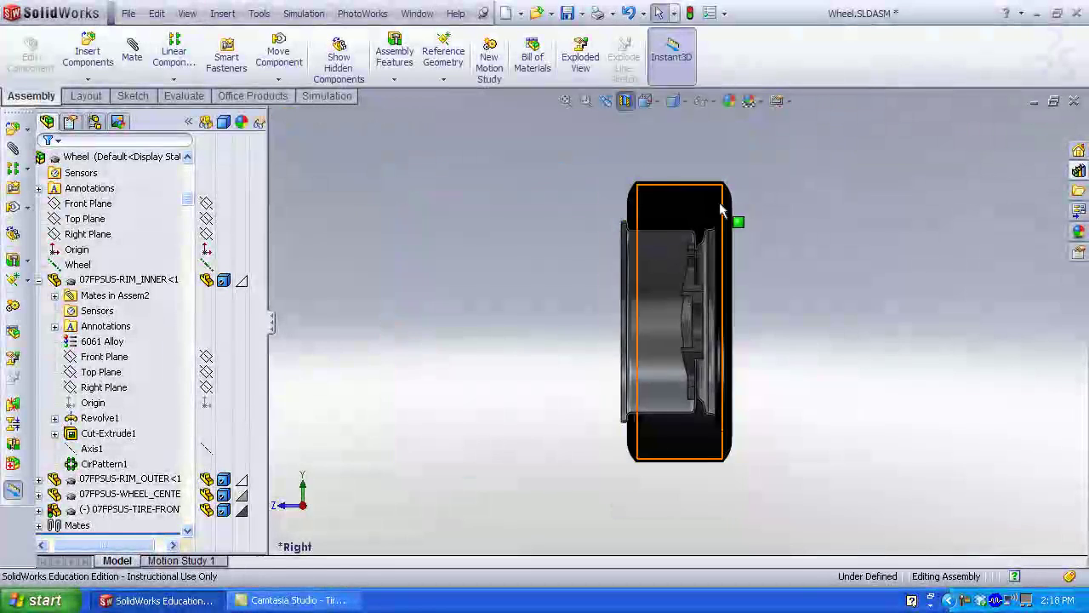
Slide the tire clear of the rims along their shared axis and set the display style to Hidden Lines Visible
click(705, 201)
mouse_move(705, 202)
mouse_down()
mouse_move(835, 201)
mouse_move(698, 209)
mouse_up()
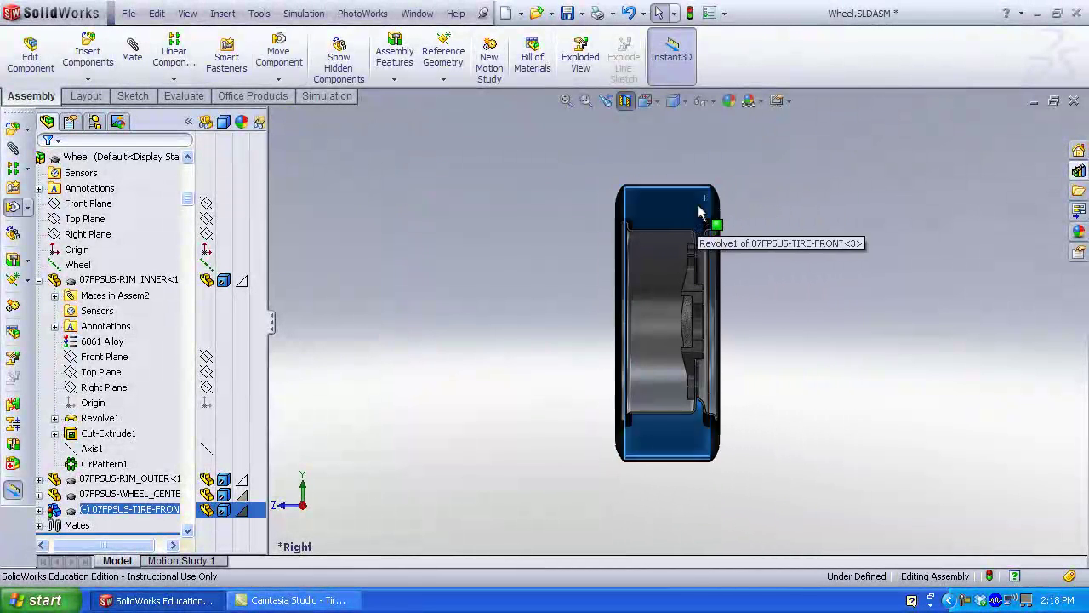
click(677, 101)
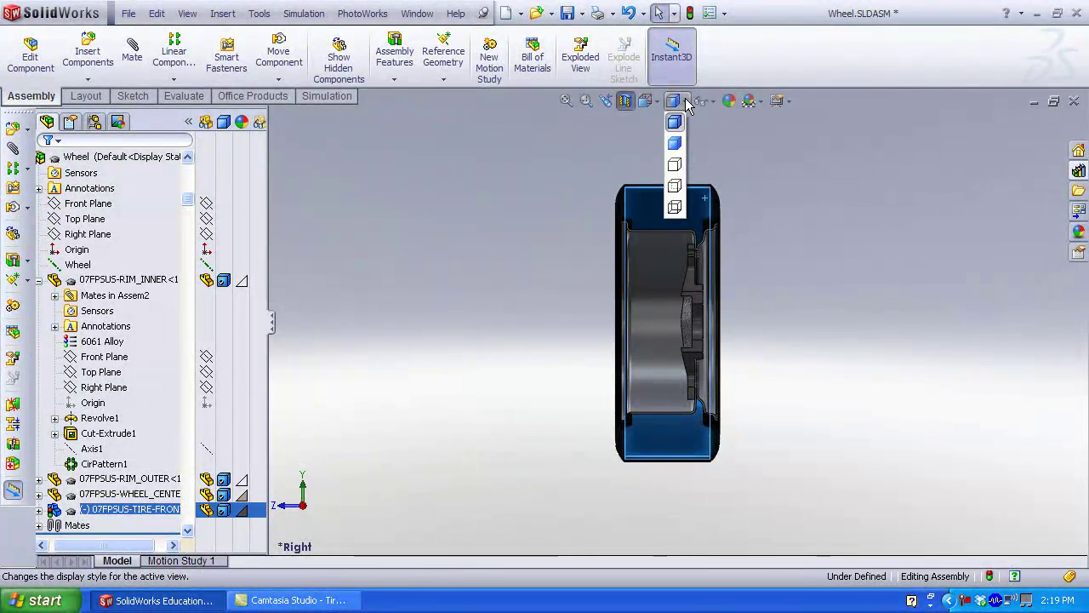
click(672, 171)
drag(686, 213, 824, 216)
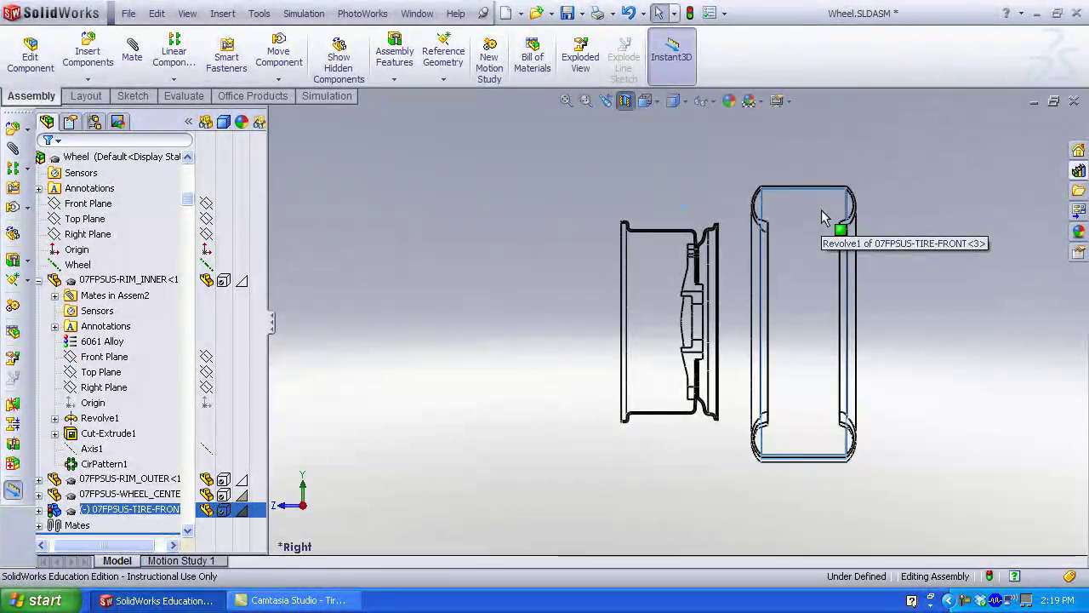
click(685, 102)
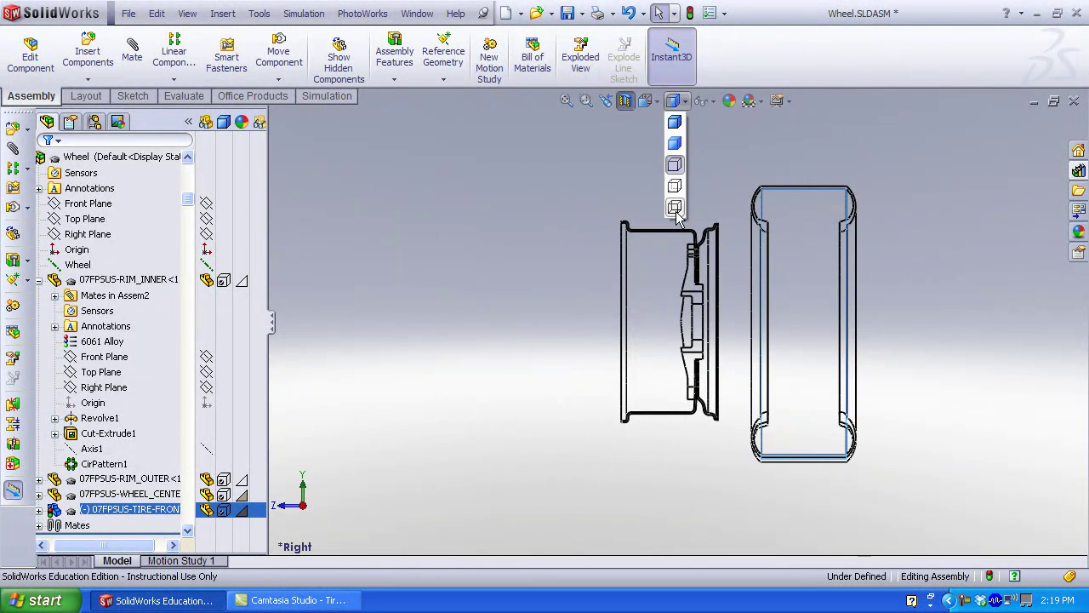
click(676, 188)
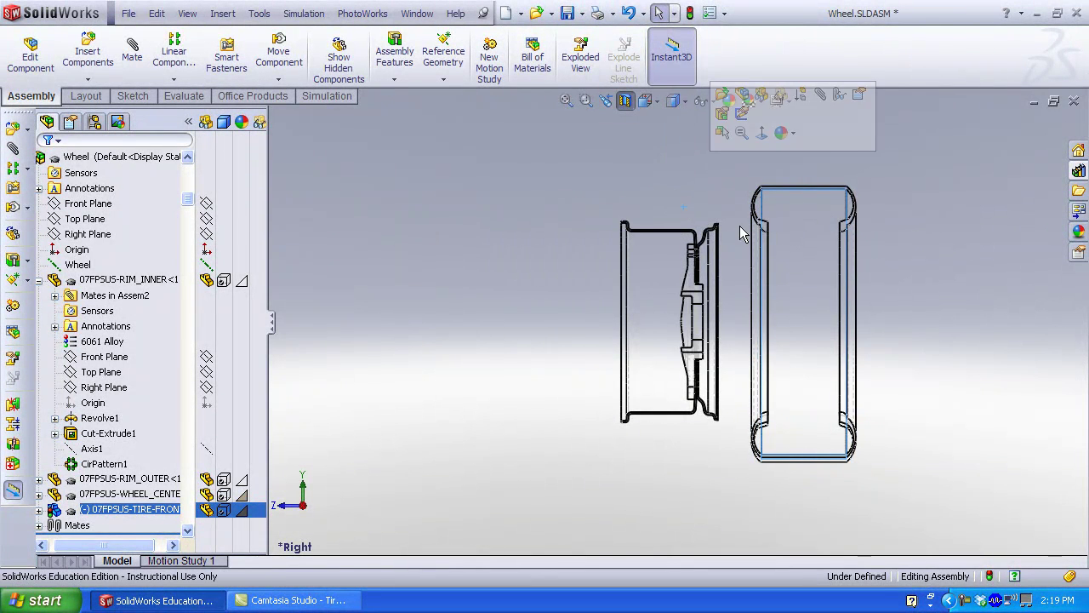
Slide the tire back over the rims and adjust it until its beads sit between the two rim flanges
drag(793, 230, 629, 198)
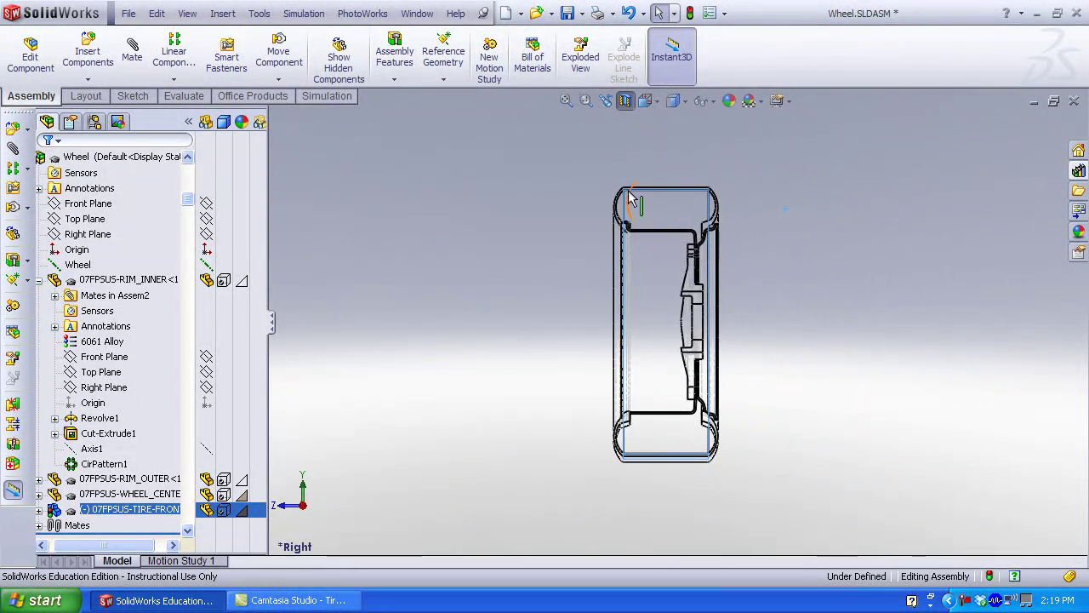
scroll(630, 197, down, 6)
scroll(772, 502, down, 4)
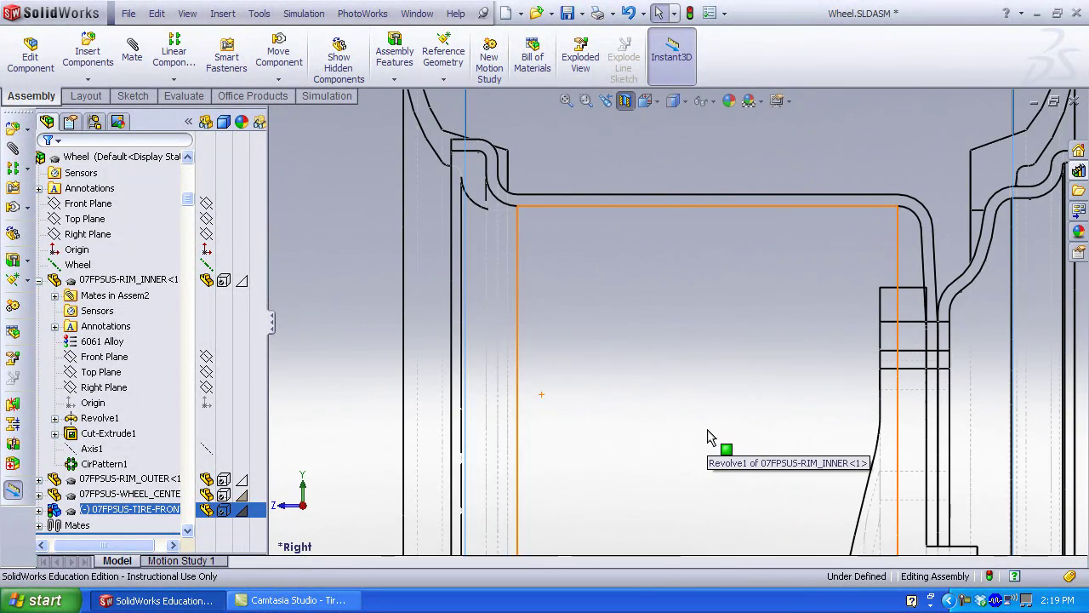
scroll(707, 429, up, 3)
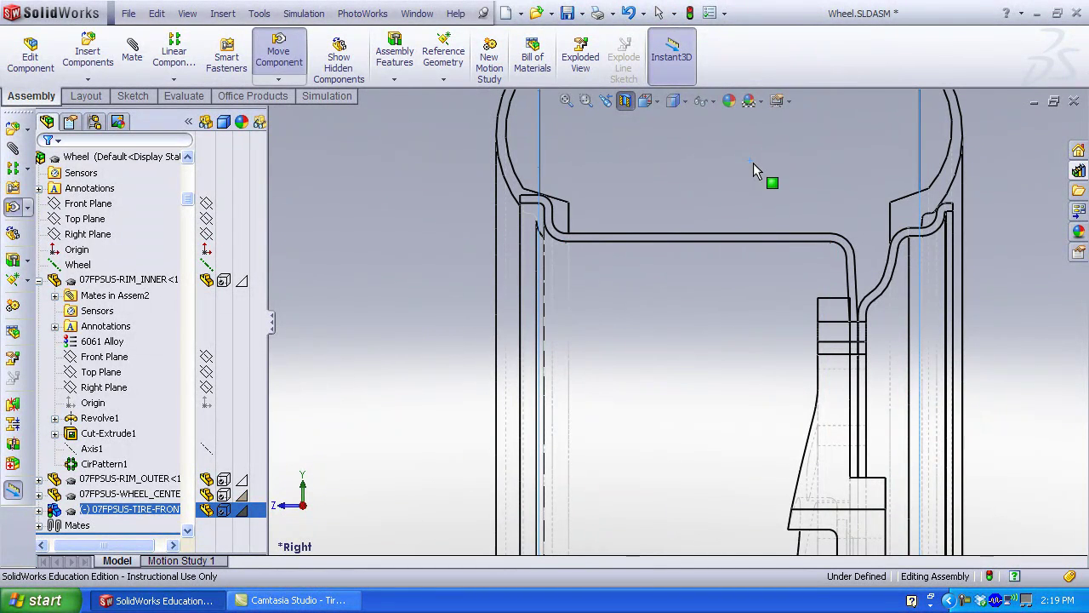
drag(754, 163, 768, 156)
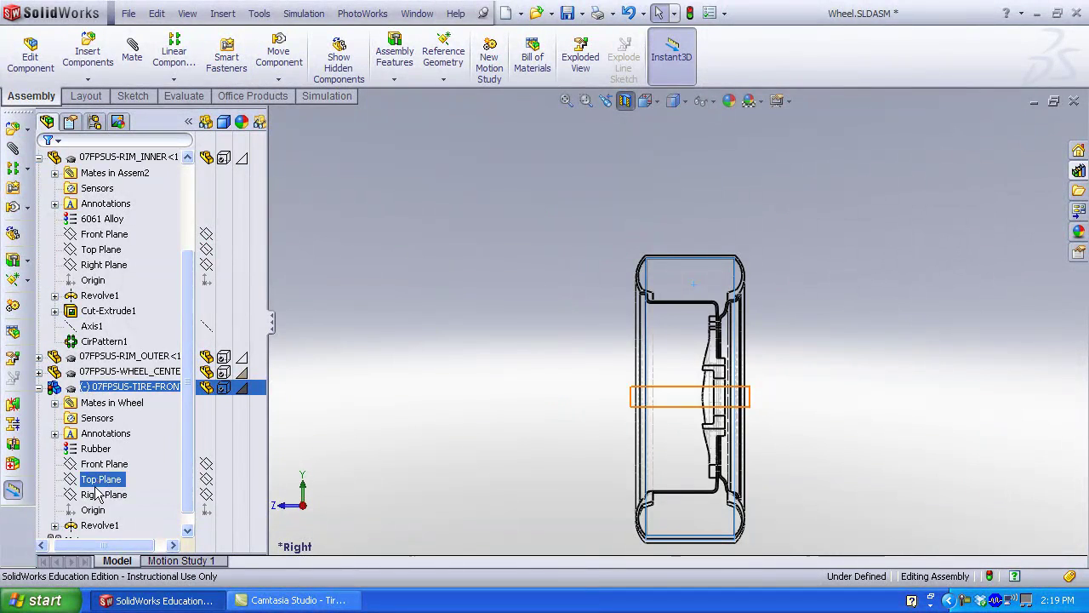
Add a 48.16407769 mm distance mate between the tire's Right Plane and the inner rim's Right Plane, and finish mating
click(98, 494)
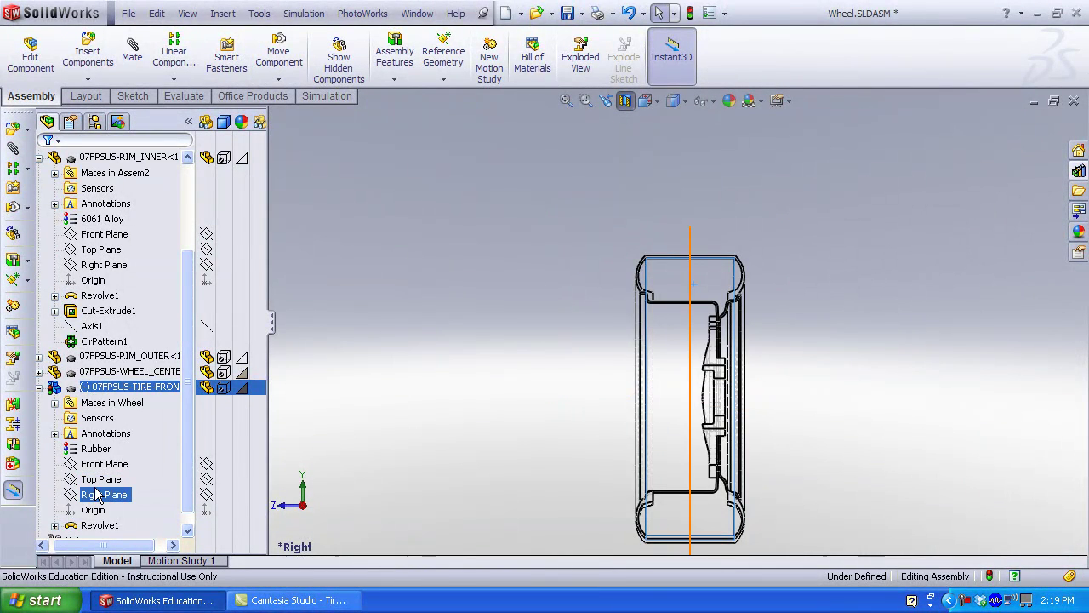
scroll(96, 493, up, 3)
click(94, 388)
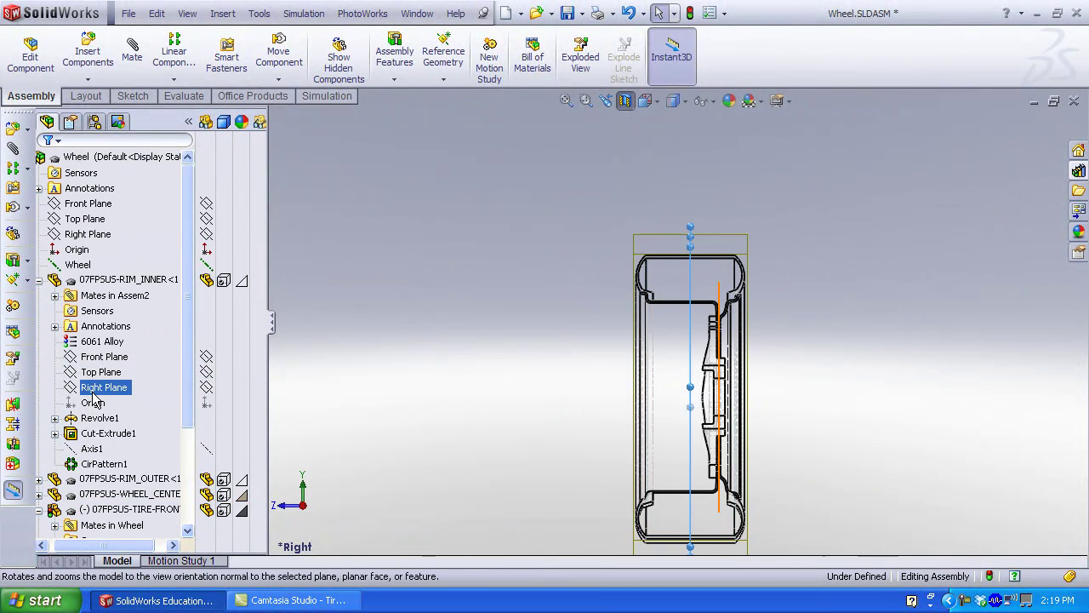
click(94, 388)
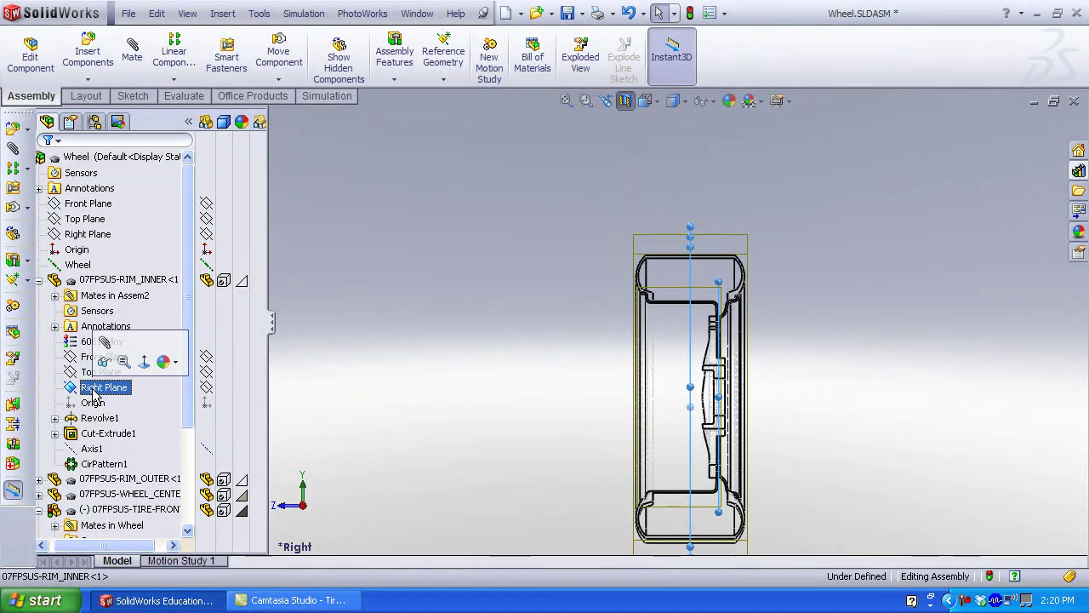
click(129, 57)
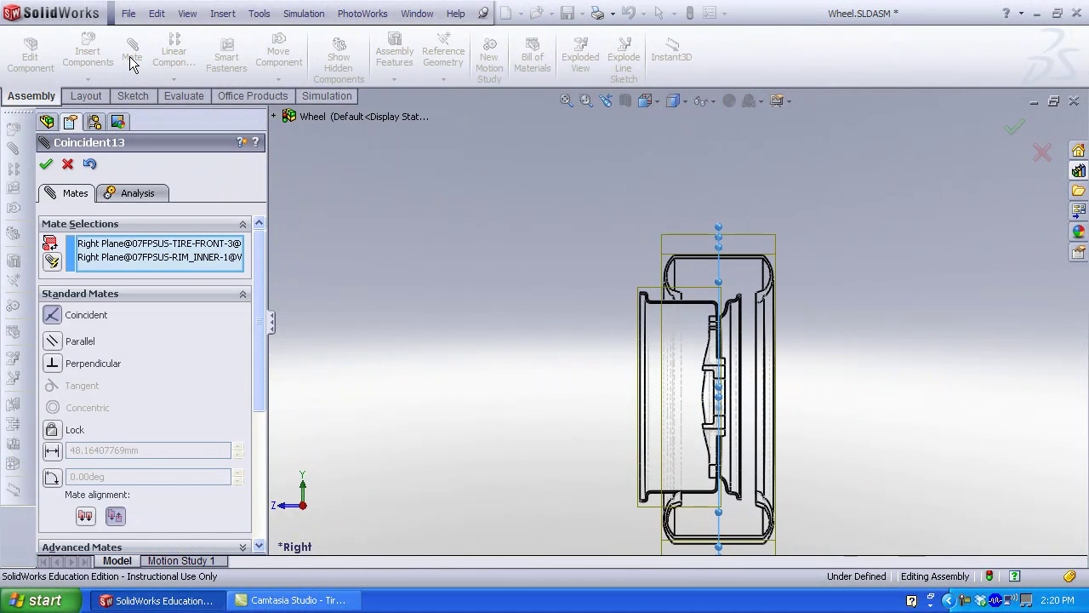
click(52, 452)
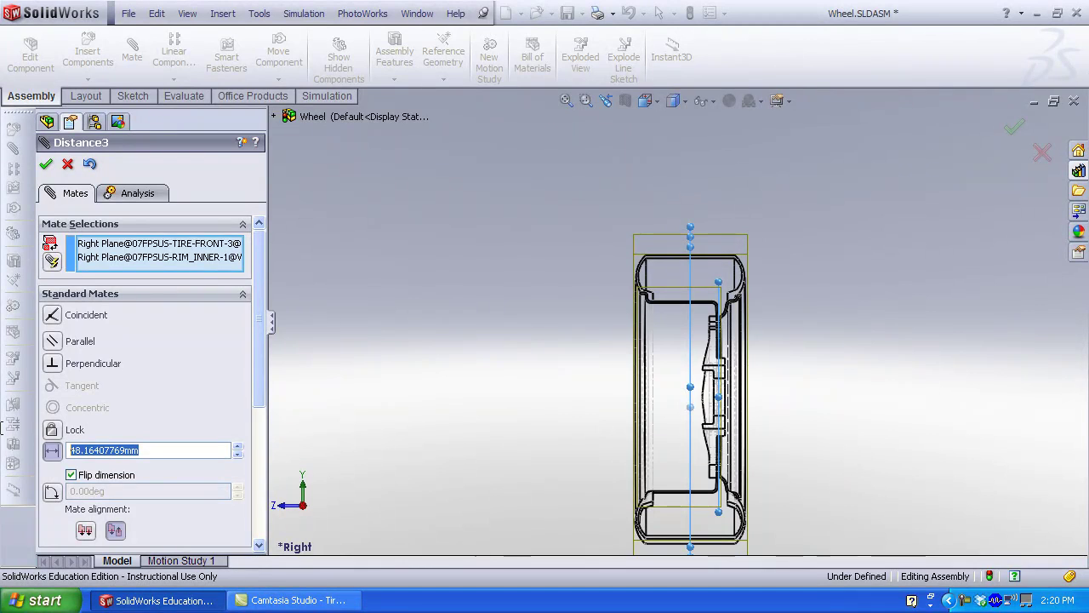
key(Return)
click(47, 165)
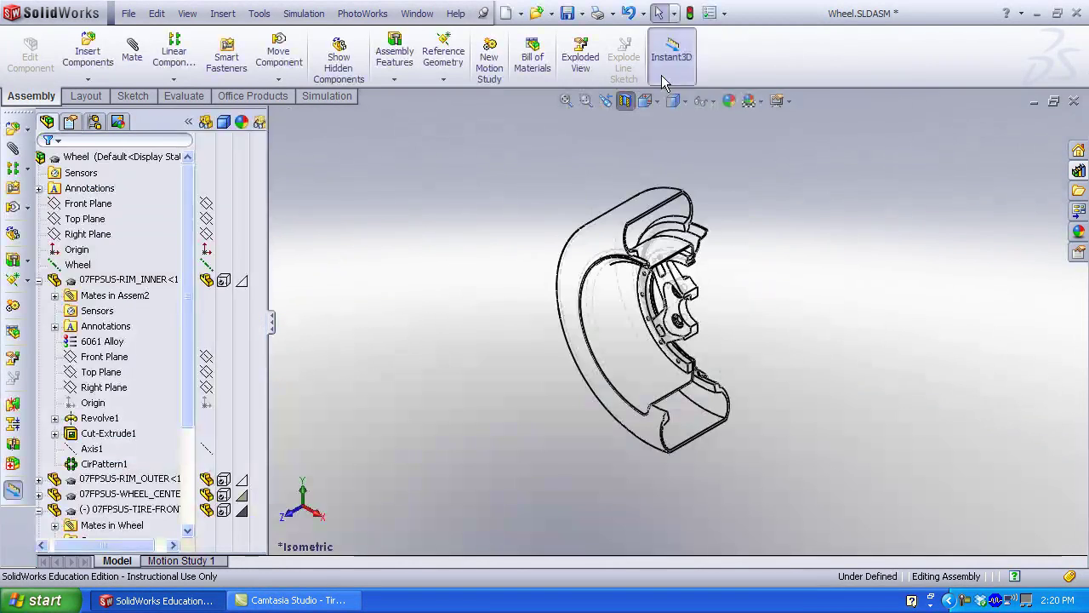
Restore the Shaded With Edges display style and turn off the section view of the wheel assembly
click(684, 102)
click(682, 126)
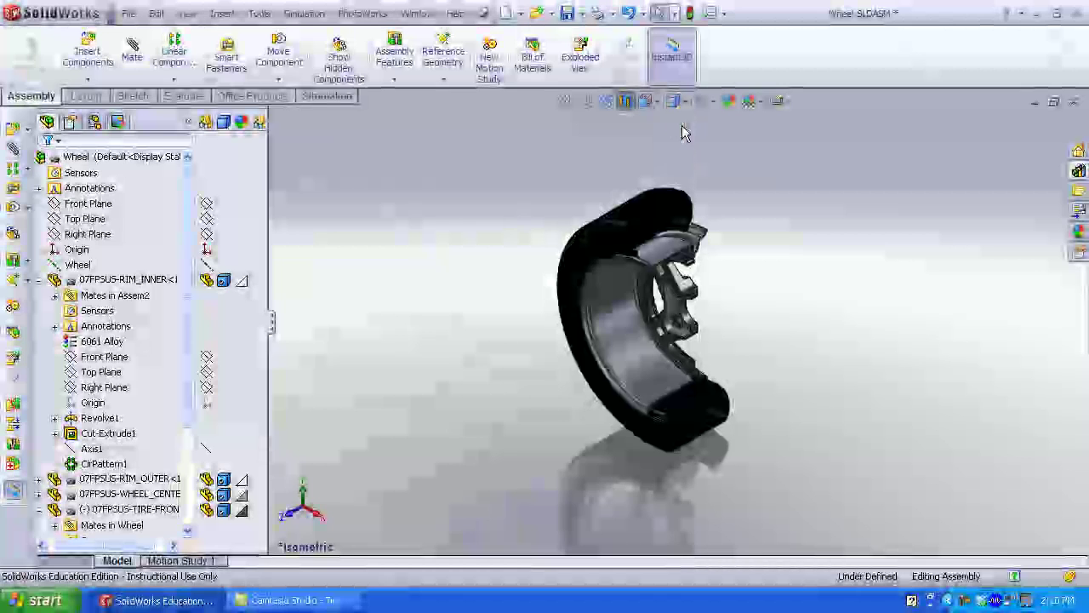
click(629, 100)
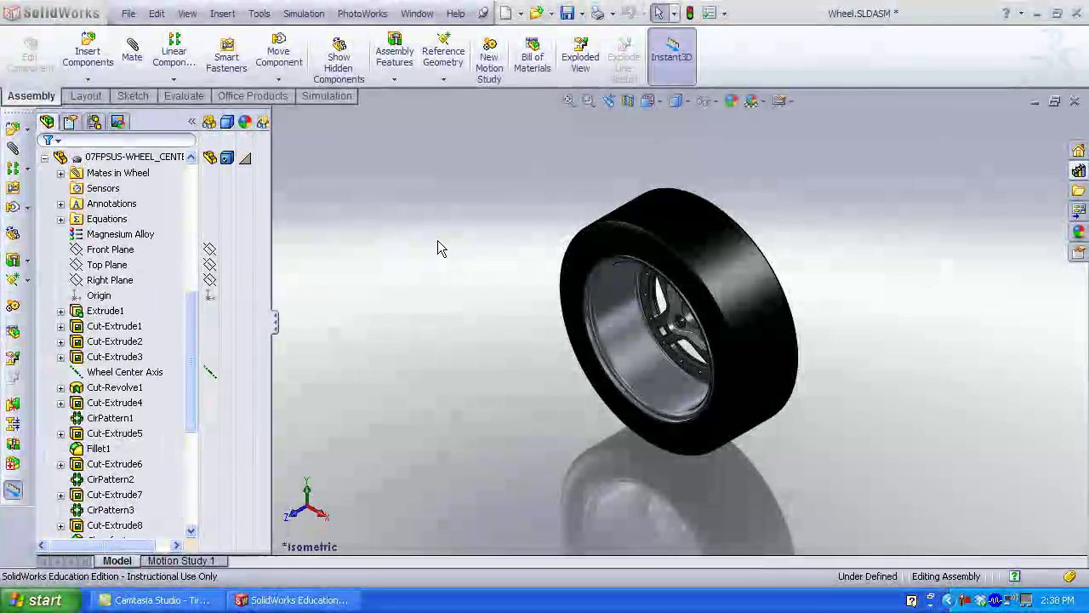
Show the reference axes in the wheel assembly
click(187, 14)
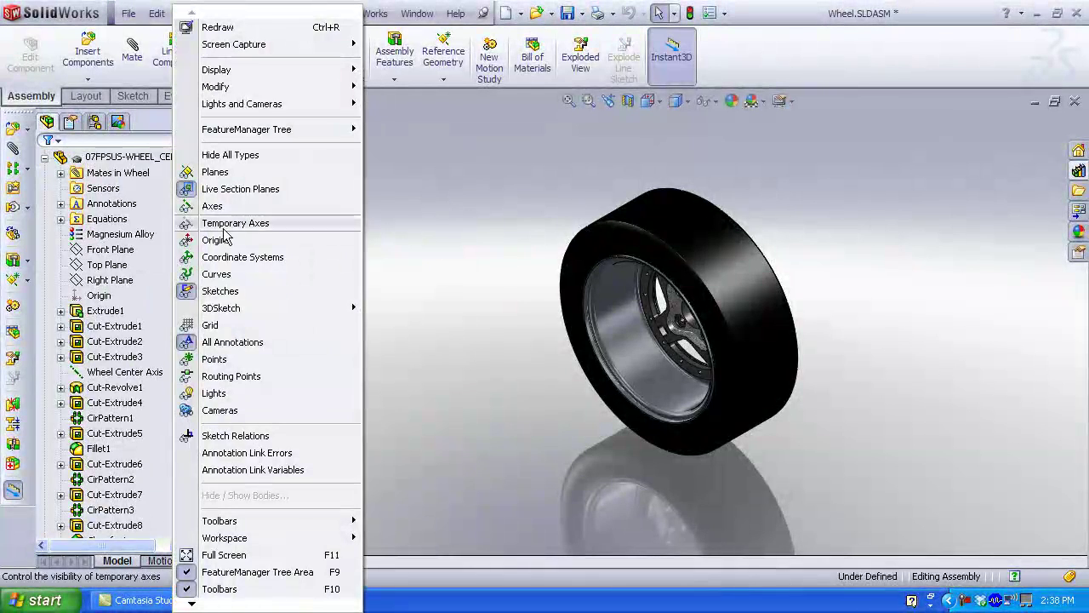
click(214, 206)
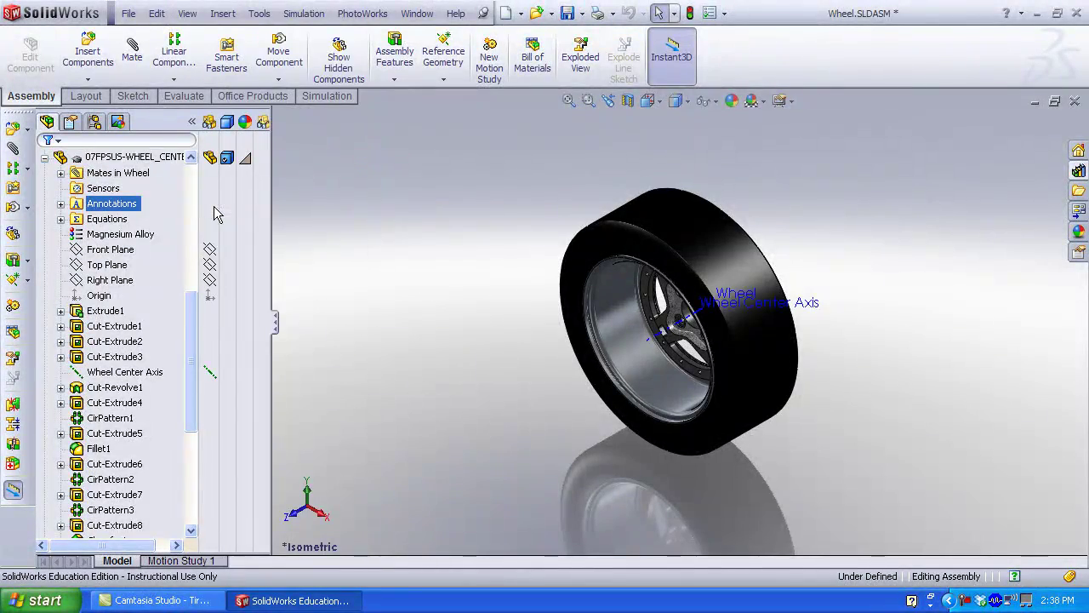